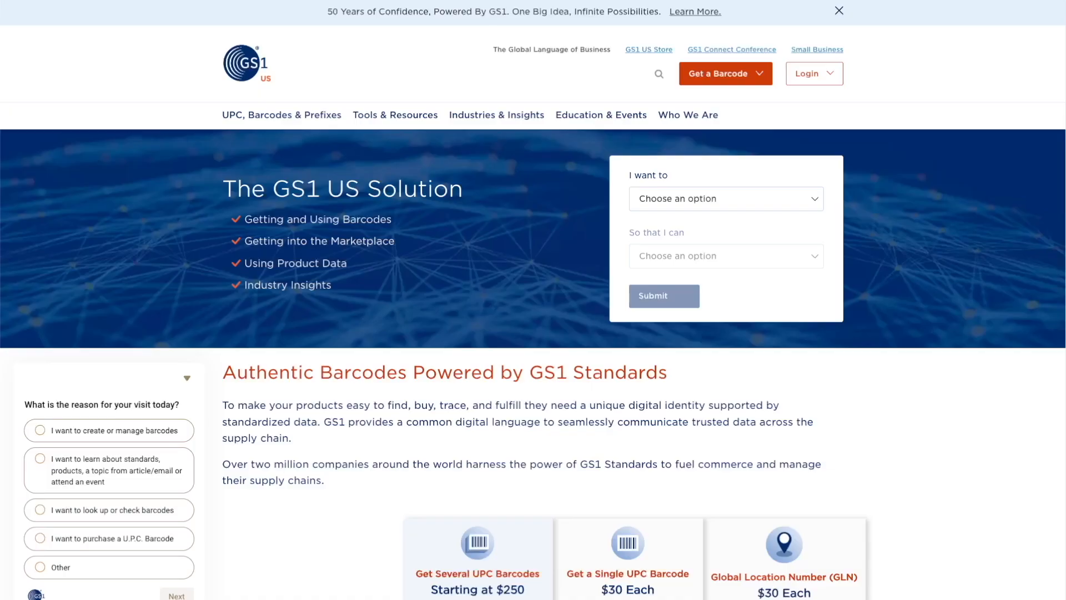
# Review the barcode purchase options on the GS1 US site, including the single UPC barcode.
pyautogui.scroll(-4, 533, 300)
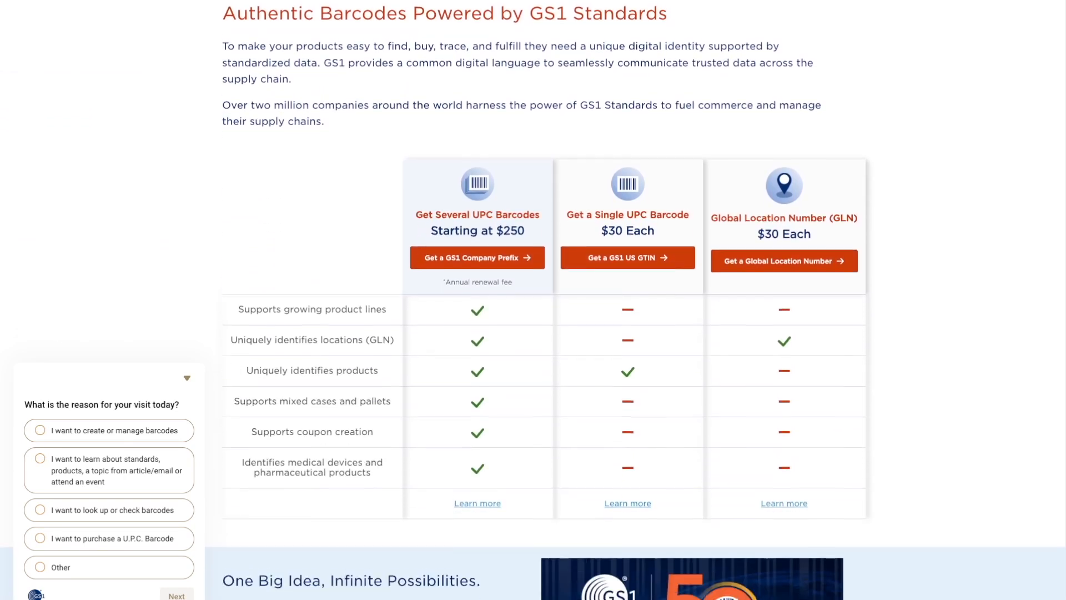
pyautogui.click(639, 222)
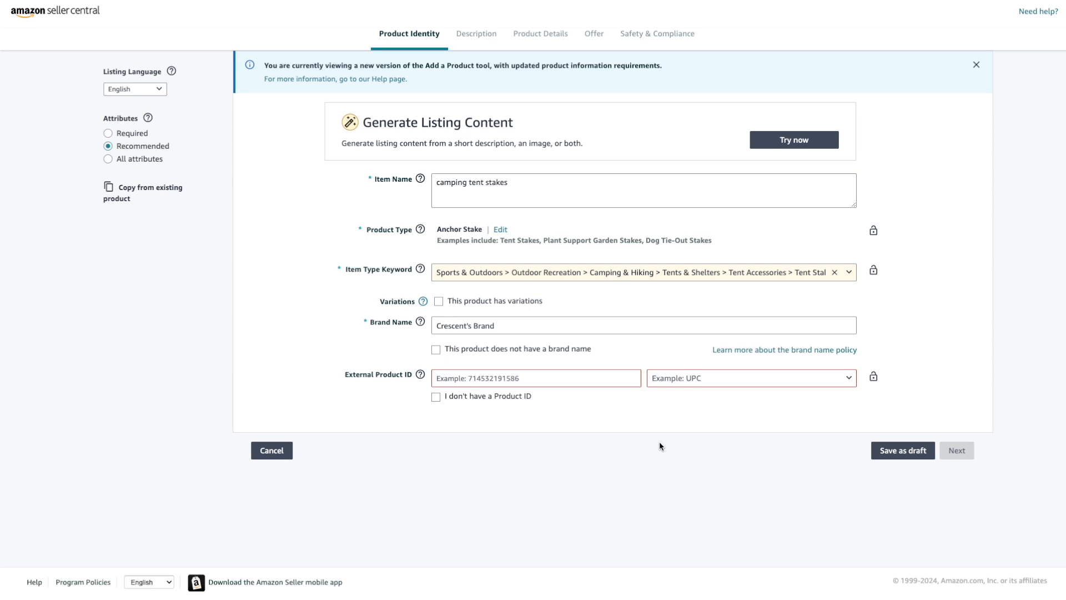
# Try the option for having no Product ID, and read the help article on requesting a GTIN exemption.
pyautogui.click(436, 397)
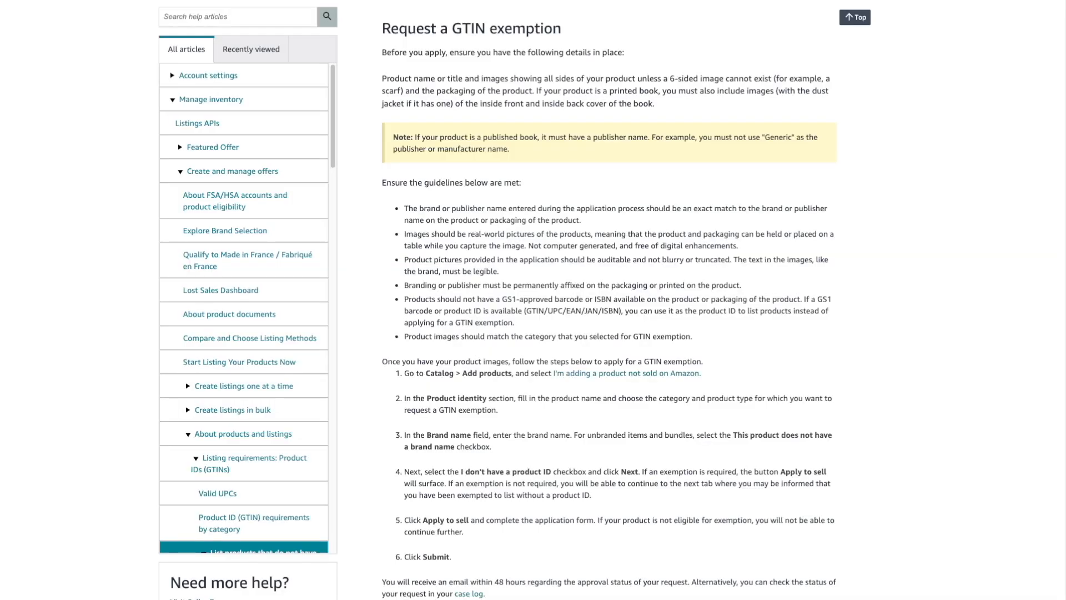
pyautogui.scroll(-3, 608, 306)
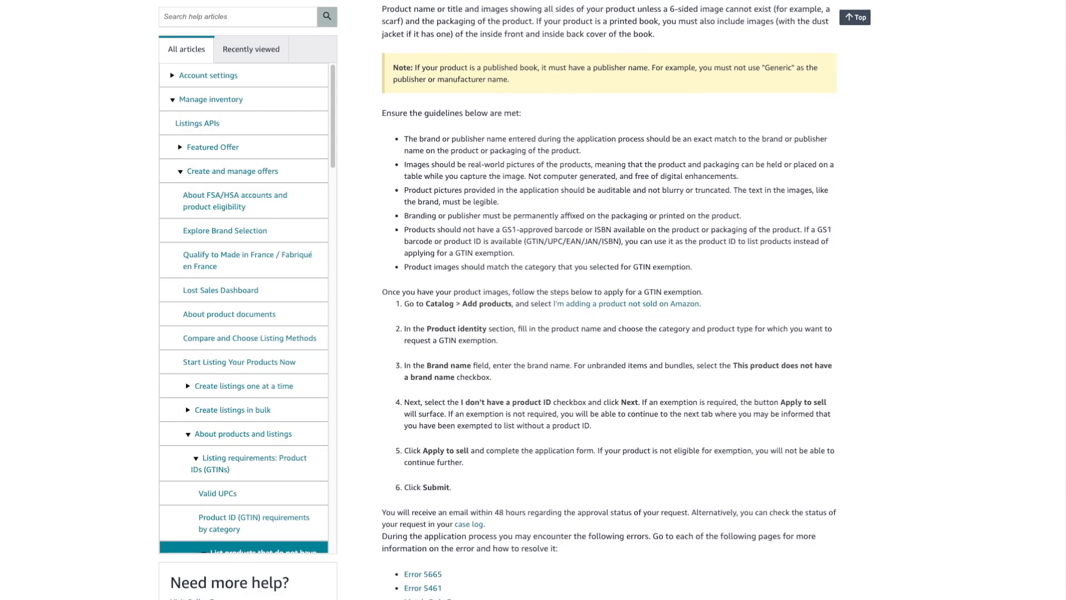
pyautogui.scroll(-5, 609, 305)
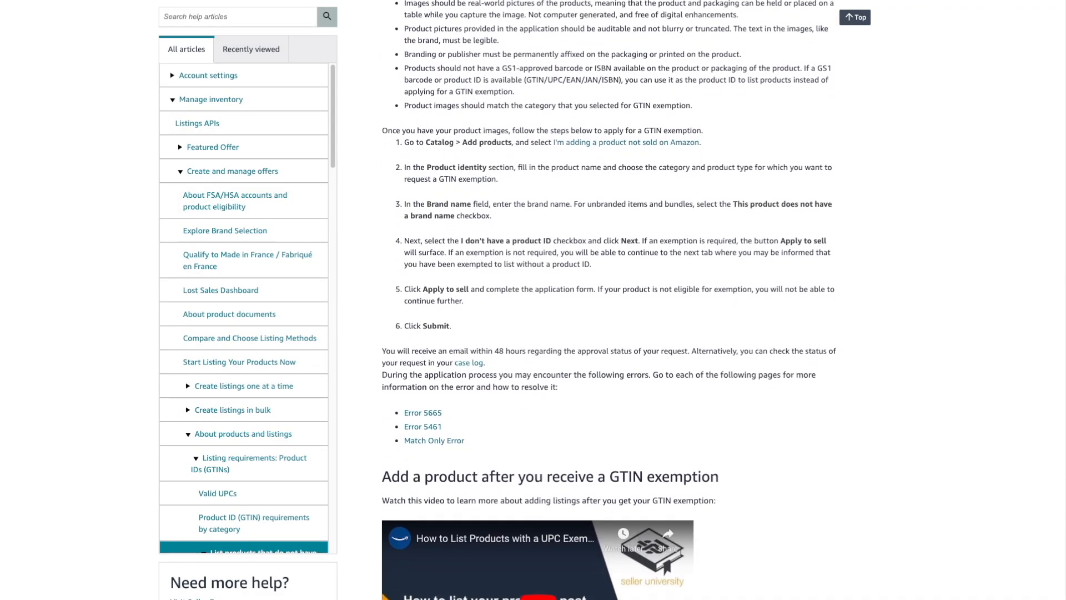
pyautogui.scroll(-5, 609, 305)
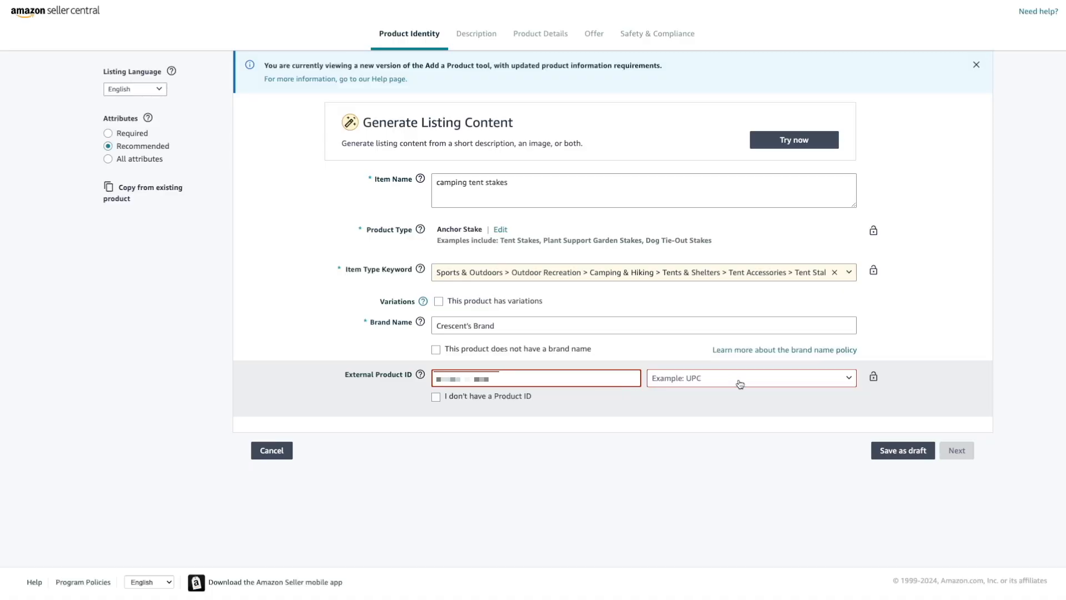
# Set the external product ID type to UPC/EAN/GTIN and continue to the next listing section.
pyautogui.click(740, 384)
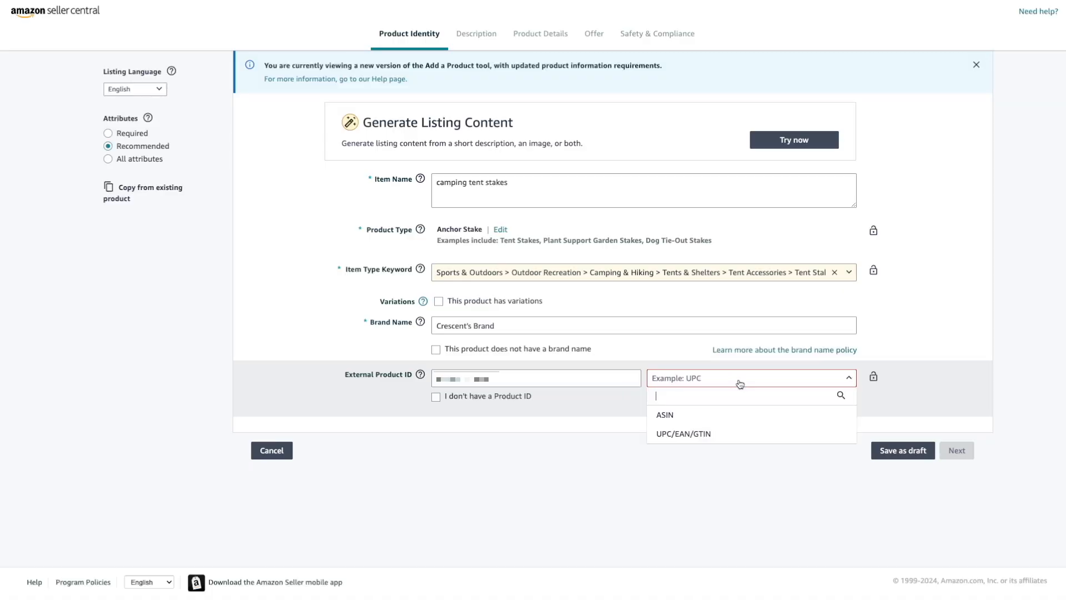
pyautogui.click(728, 434)
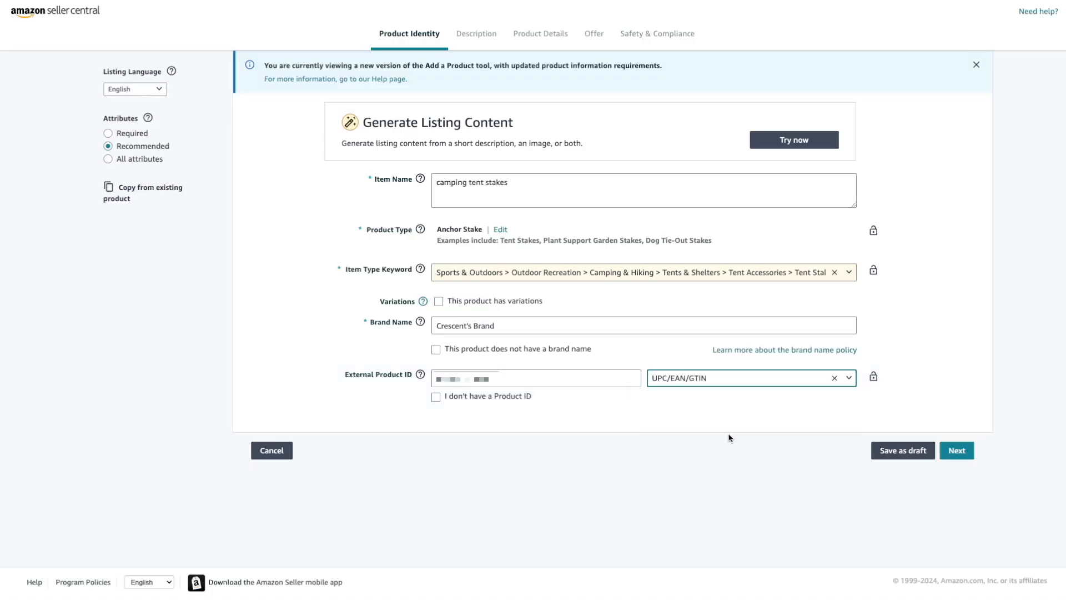
pyautogui.click(960, 455)
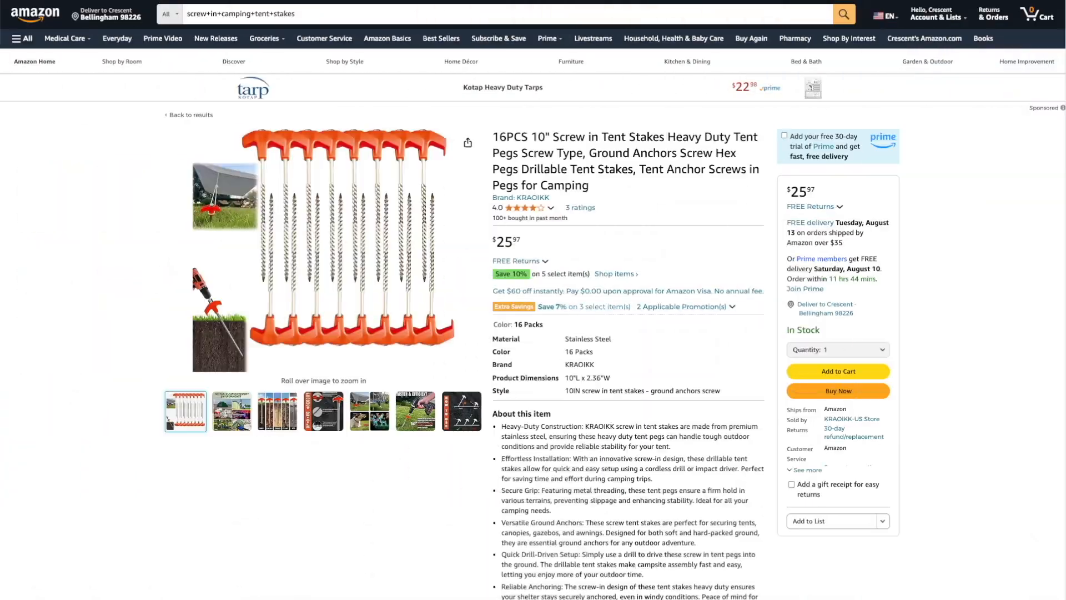
# Review the KRAOIKK screw-in tent stakes listing on Amazon, from its title down through the product page.
pyautogui.scroll(-20, 533, 300)
pyautogui.scroll(-7, 533, 299)
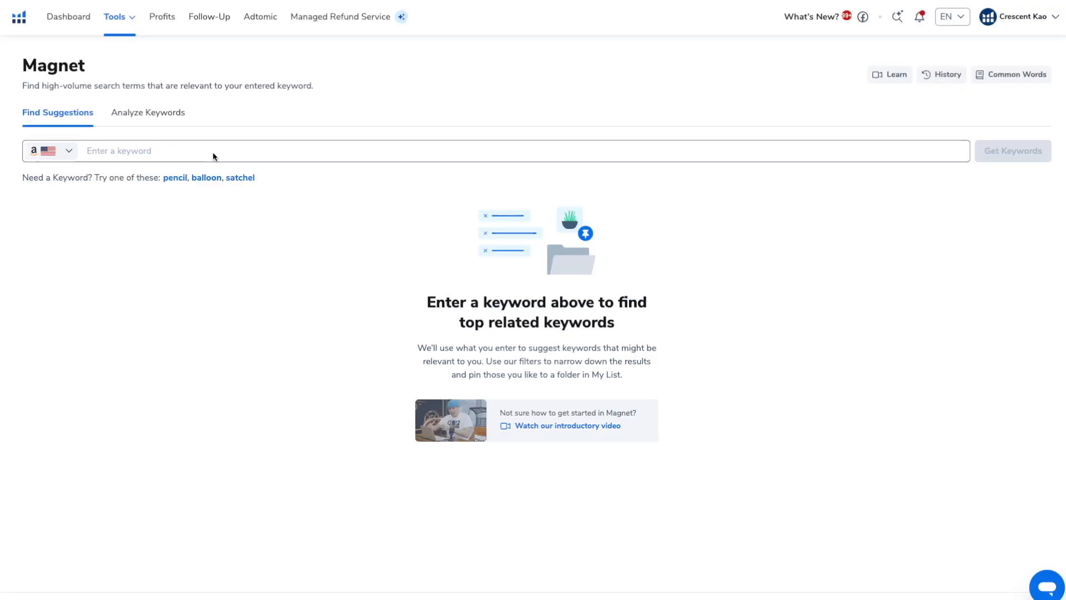
# Search Magnet for keyword suggestions for "camping tent stakes" and look through the keyword list.
pyautogui.click(212, 152)
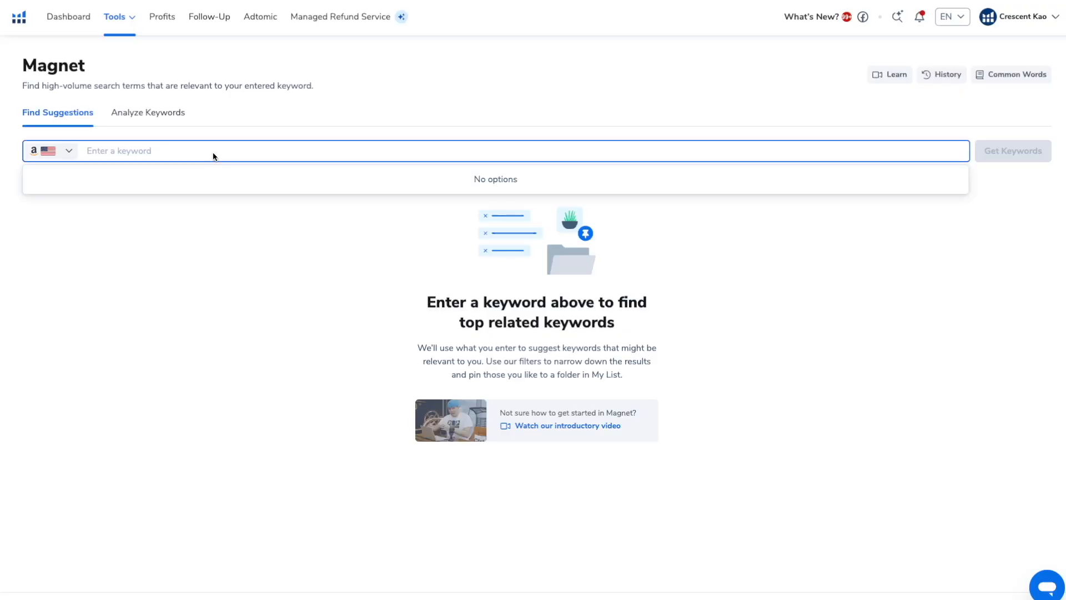
pyautogui.write('camping tent stakes')
pyautogui.press('Return')
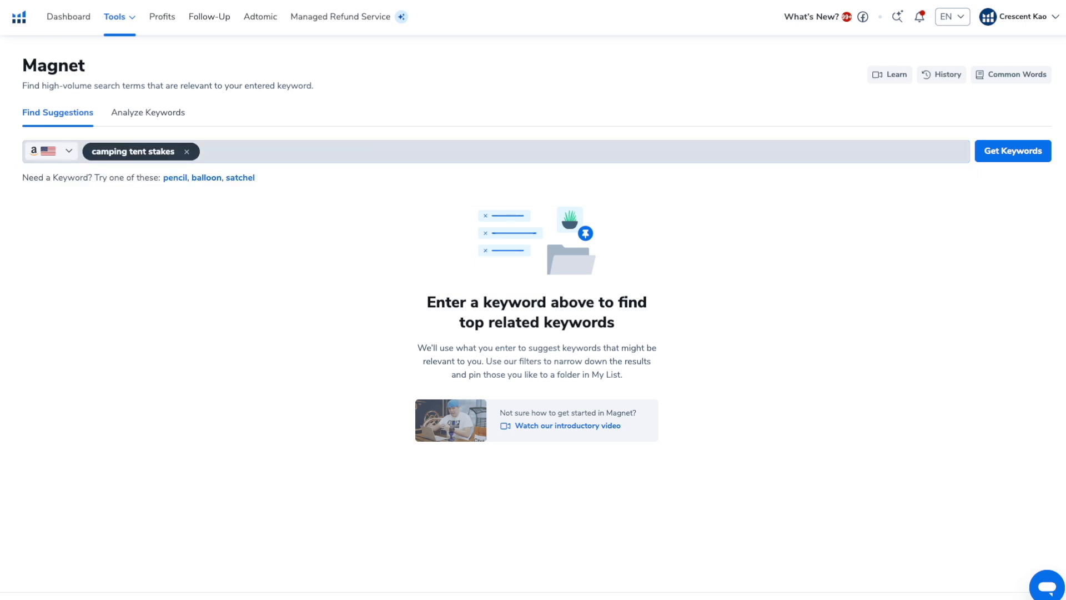
pyautogui.click(993, 162)
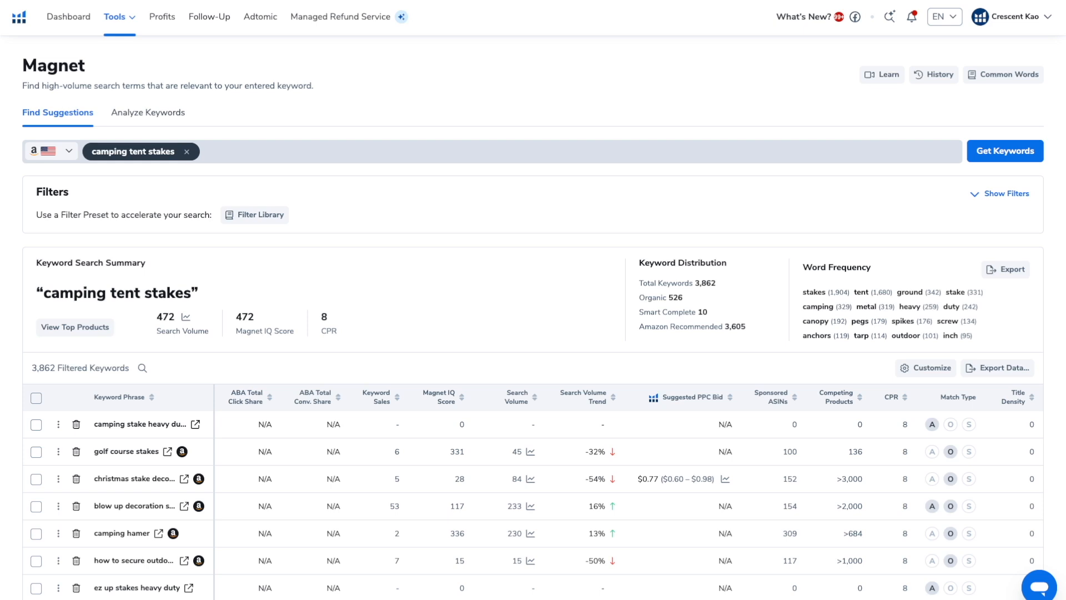
pyautogui.scroll(-4, 533, 334)
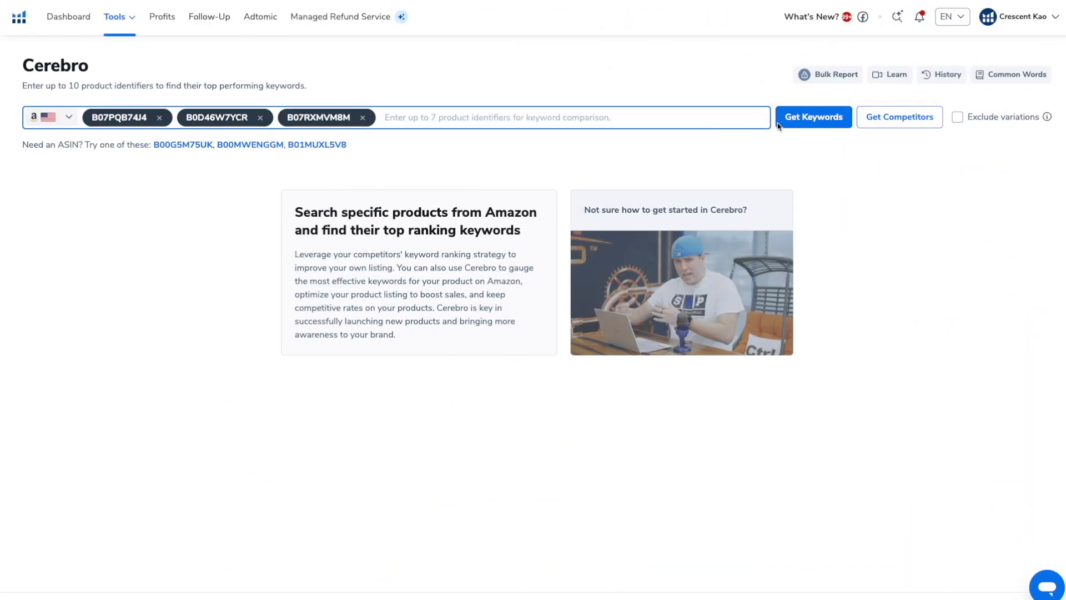
# Get the Cerebro keywords for ASINs B07PQB74J4, B0D46W7YCR and B07RXMVM8M and look through them.
pyautogui.click(803, 118)
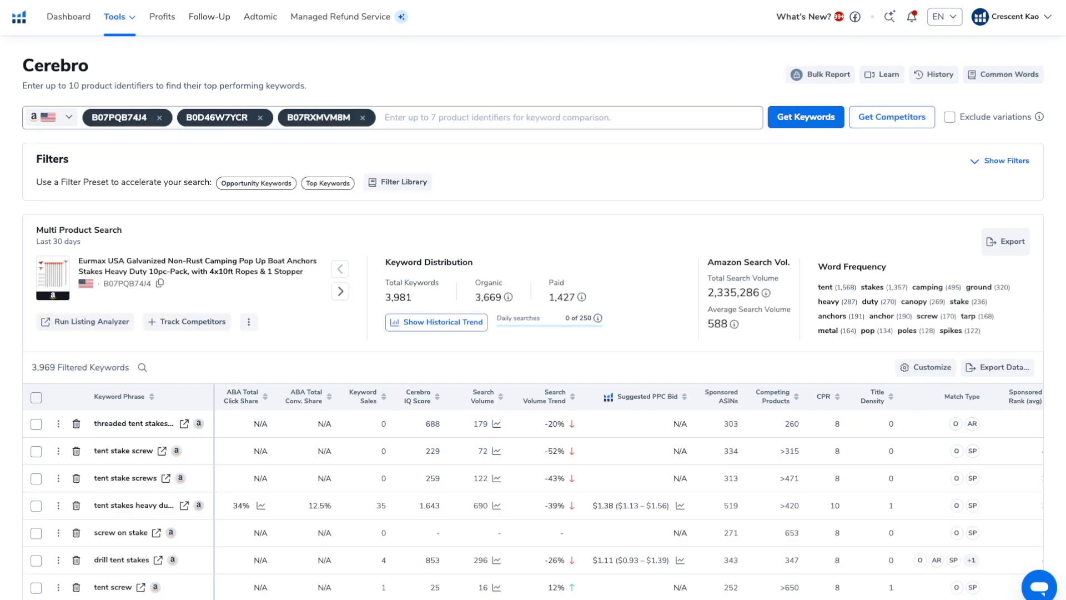
pyautogui.scroll(-3, 533, 310)
pyautogui.scroll(-3, 533, 311)
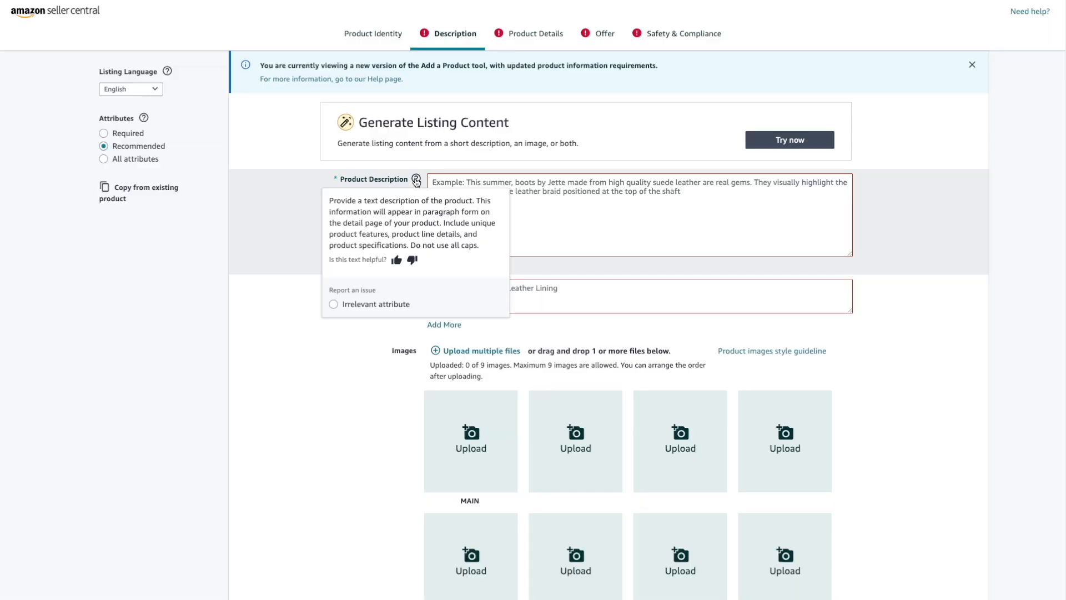
# In the Seller Central listing, enter "stainless steel screw in tent stakes" as the product description and add another description field.
pyautogui.click(454, 182)
pyautogui.write('sta')
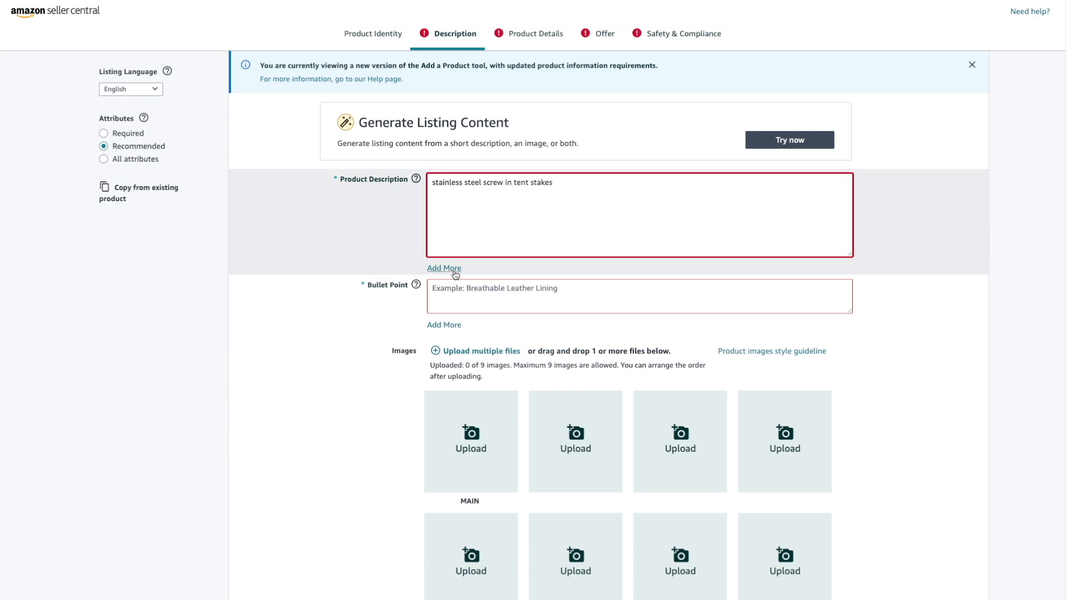
pyautogui.click(443, 268)
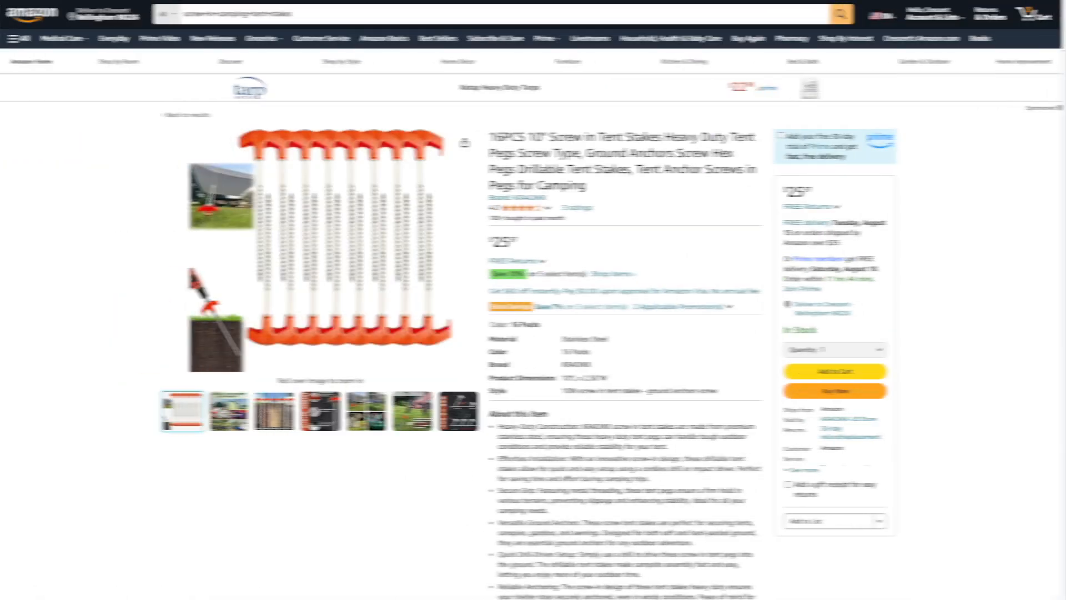
# Check the bullet points on the competing Amazon listing, and extend the draft listing's bullet points to four fields.
pyautogui.scroll(-5, 470, 13)
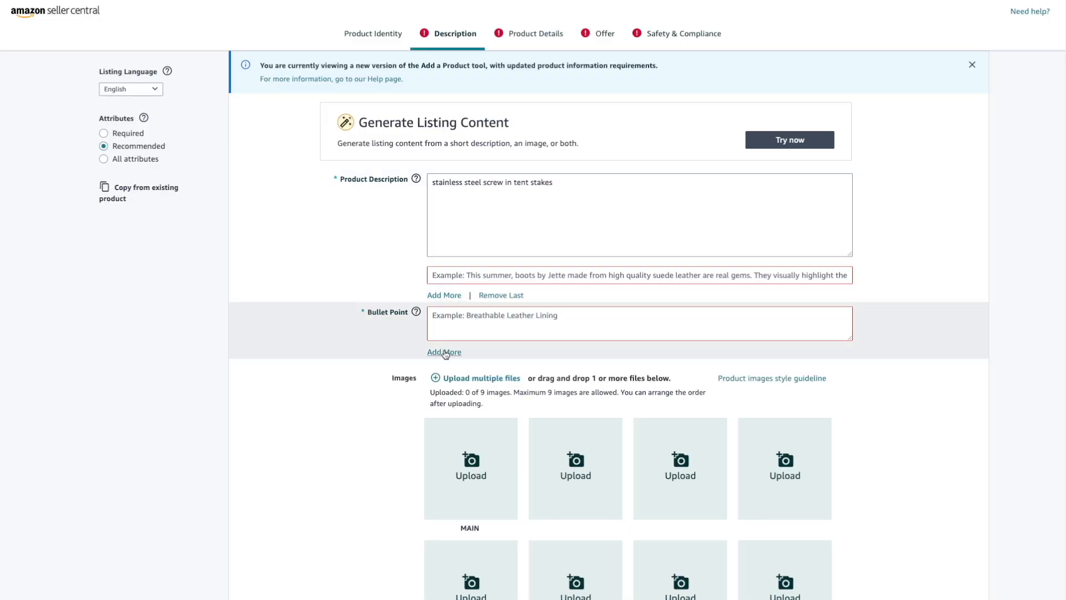
pyautogui.click(445, 352)
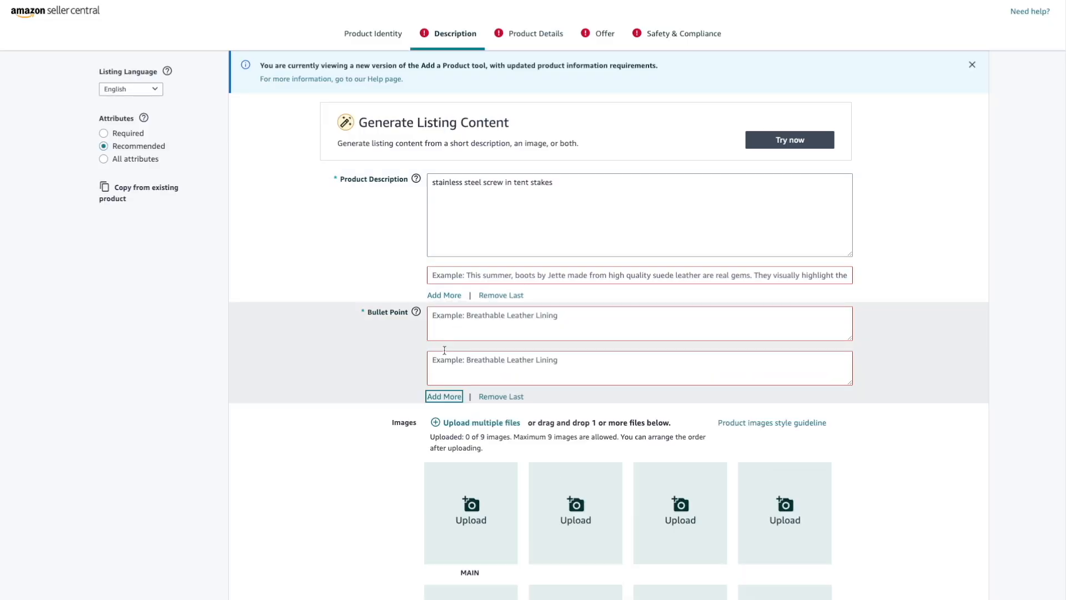
pyautogui.click(439, 396)
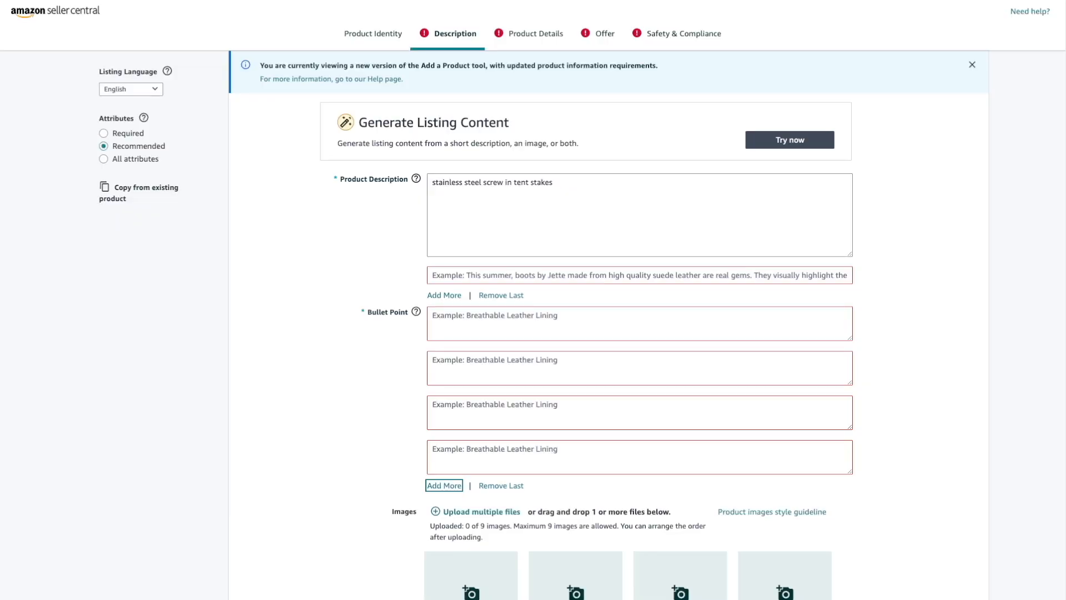
pyautogui.scroll(-7, 616, 300)
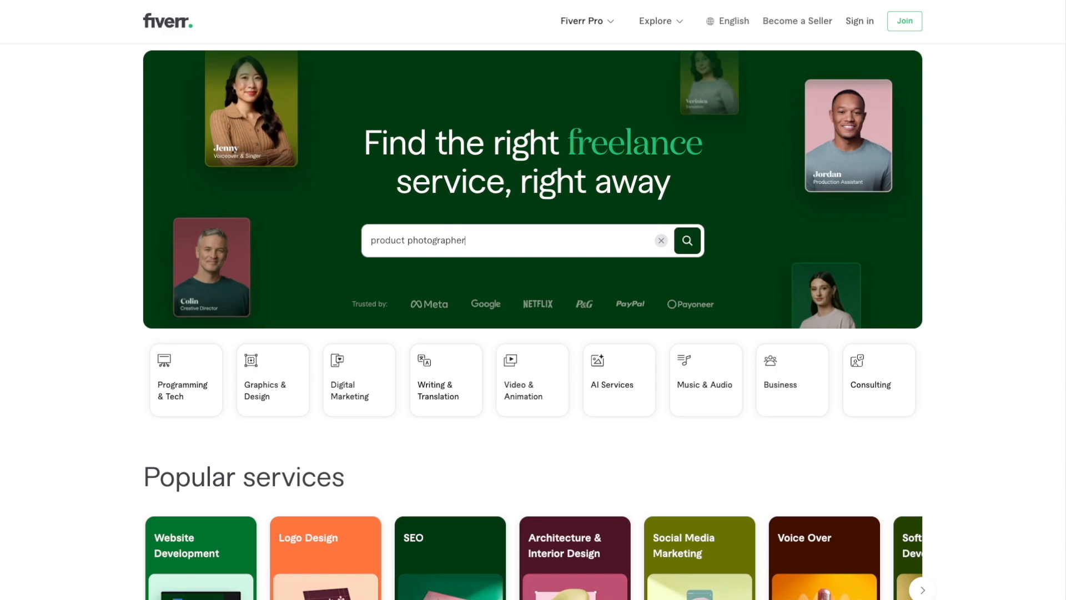
# Search Fiverr for "product photographer".
pyautogui.press('Return')
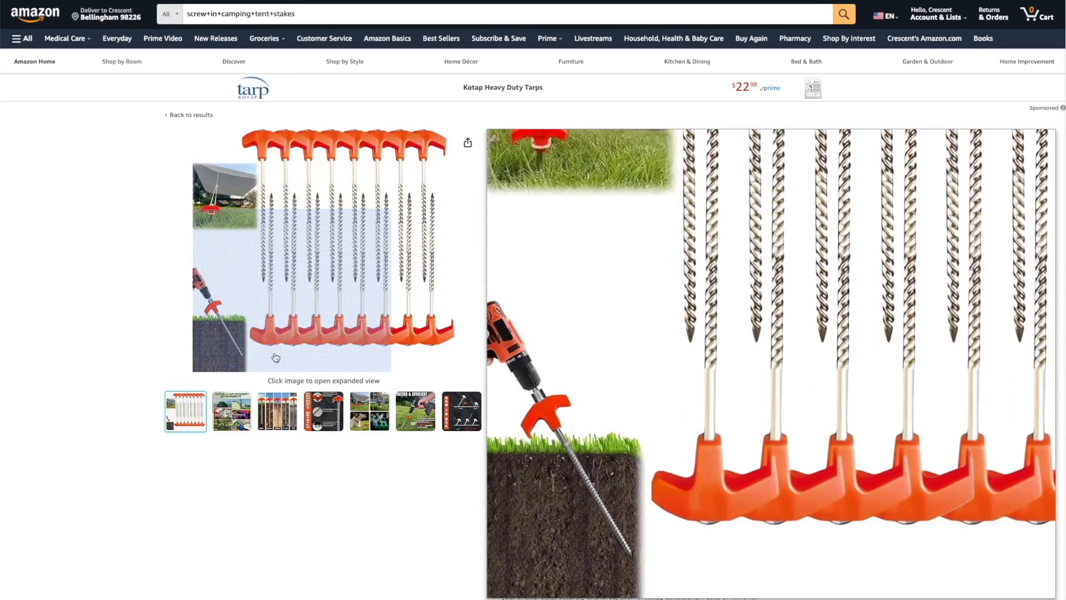
# Examine the competing tent stakes listing's product images at enlarged size, and read Amazon's product image requirements.
pyautogui.moveTo(239, 407)
pyautogui.moveTo(284, 409)
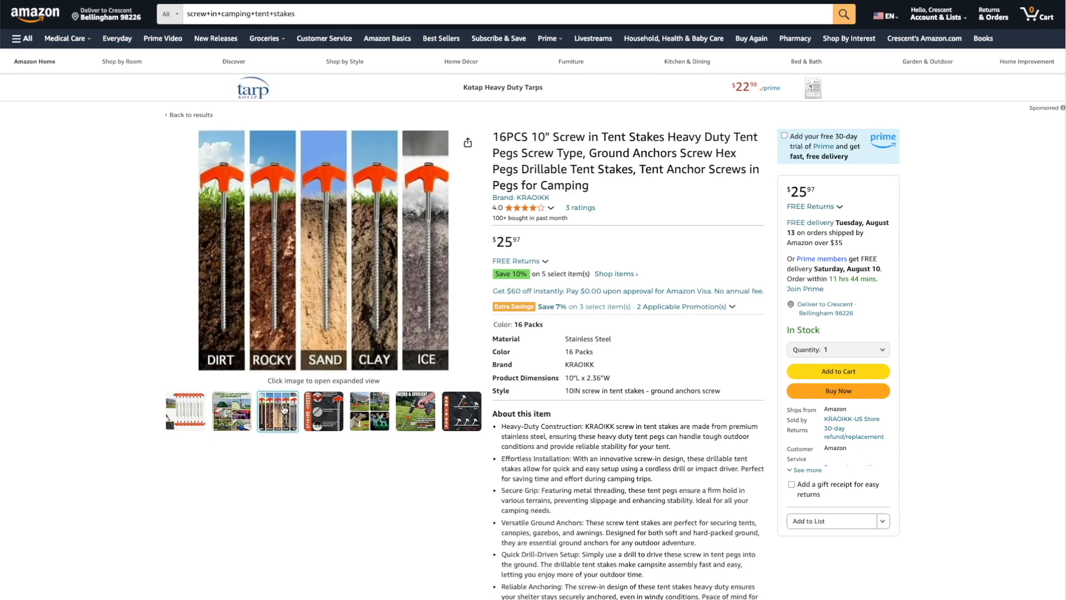
pyautogui.moveTo(317, 410)
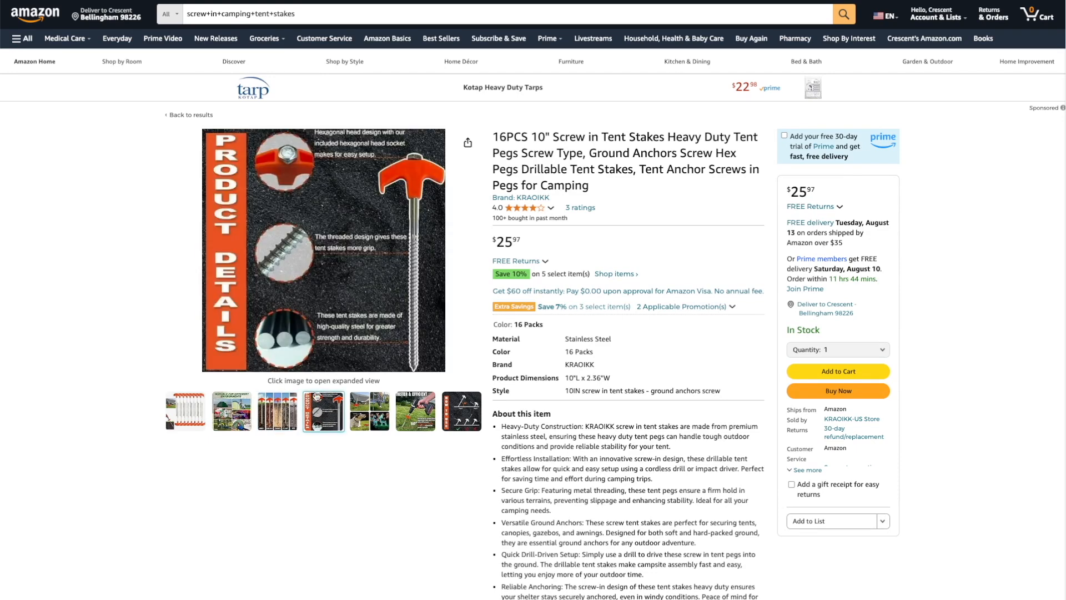
pyautogui.click(322, 307)
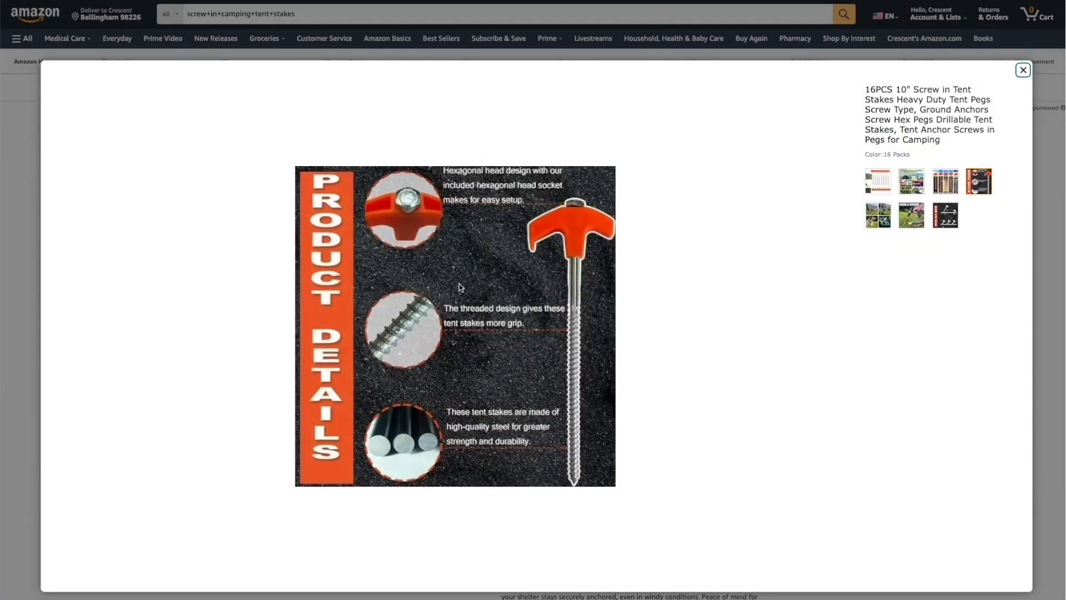
pyautogui.click(889, 217)
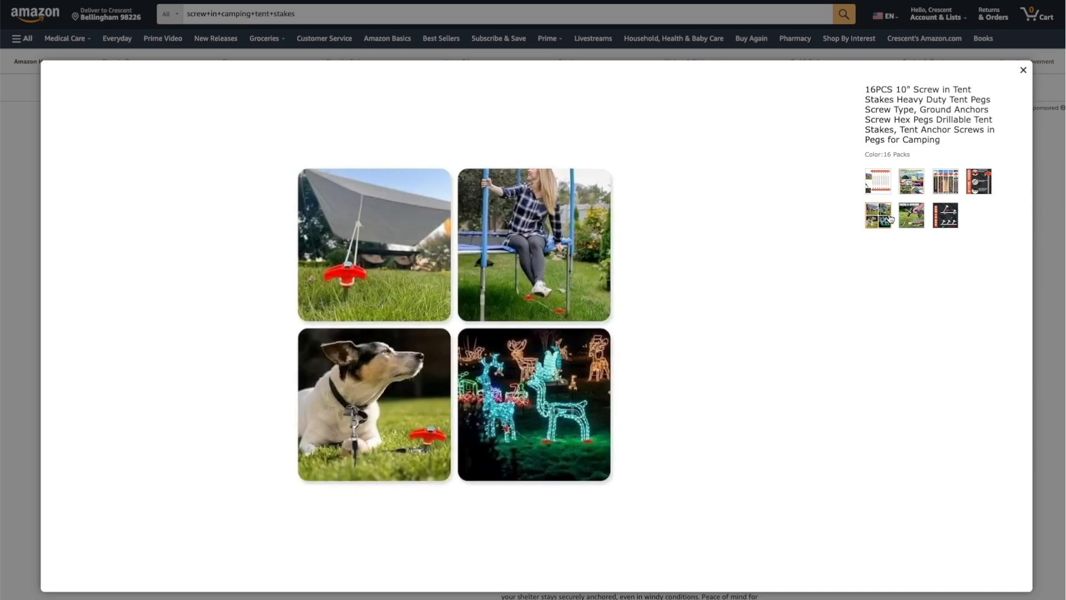
pyautogui.click(911, 220)
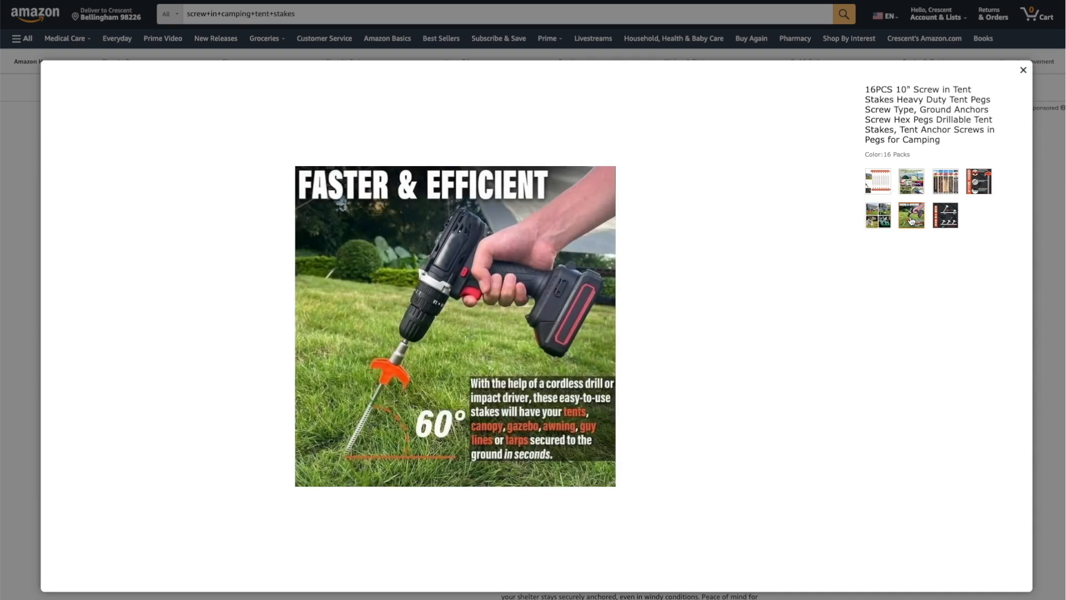
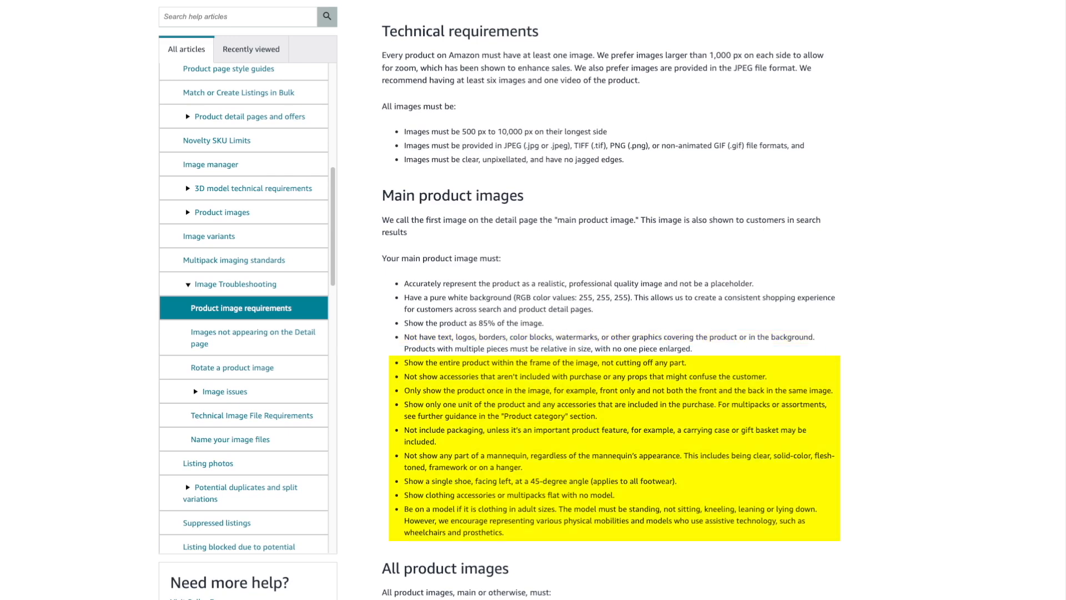
pyautogui.scroll(-10, 626, 300)
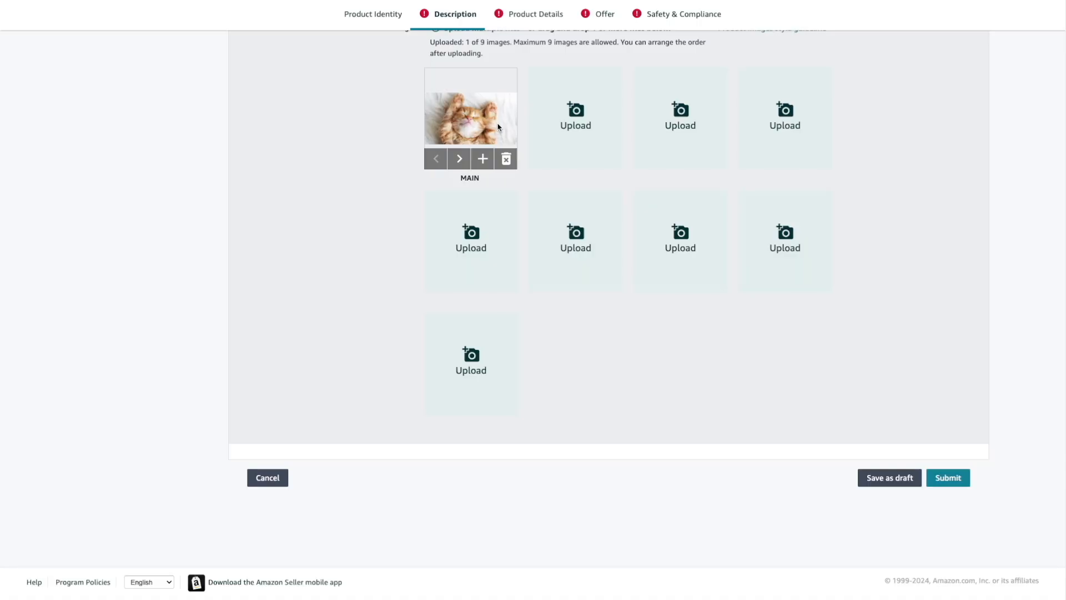
# Fill in the product details with model number TENTSTAKE-12IN-ORN, model name "Screw In Tent Stake", and the seller's own brand as manufacturer.
pyautogui.scroll(9, 498, 126)
pyautogui.click(527, 34)
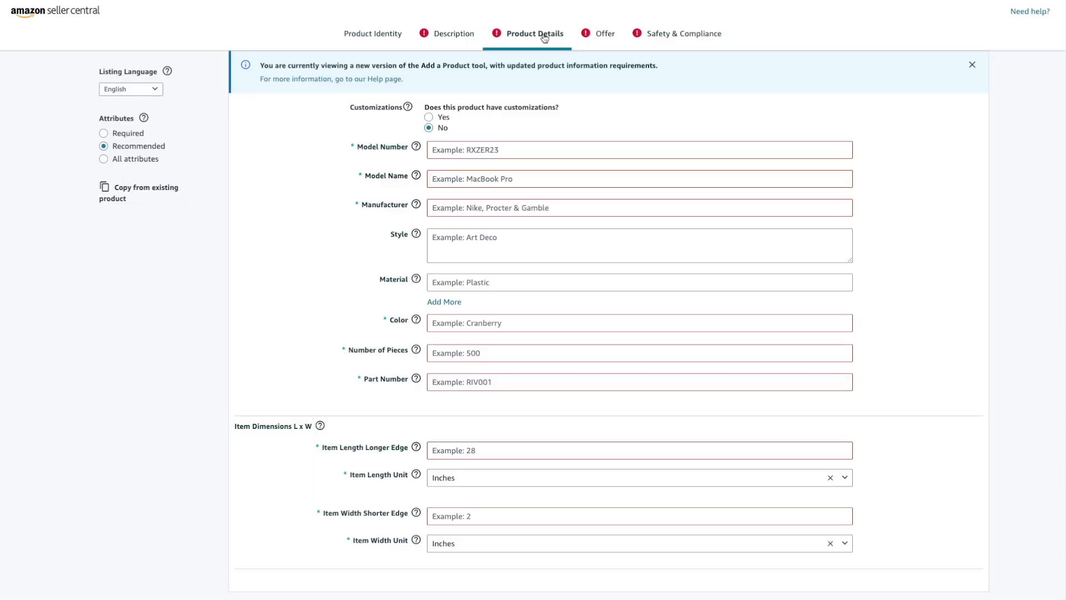
pyautogui.moveTo(409, 109)
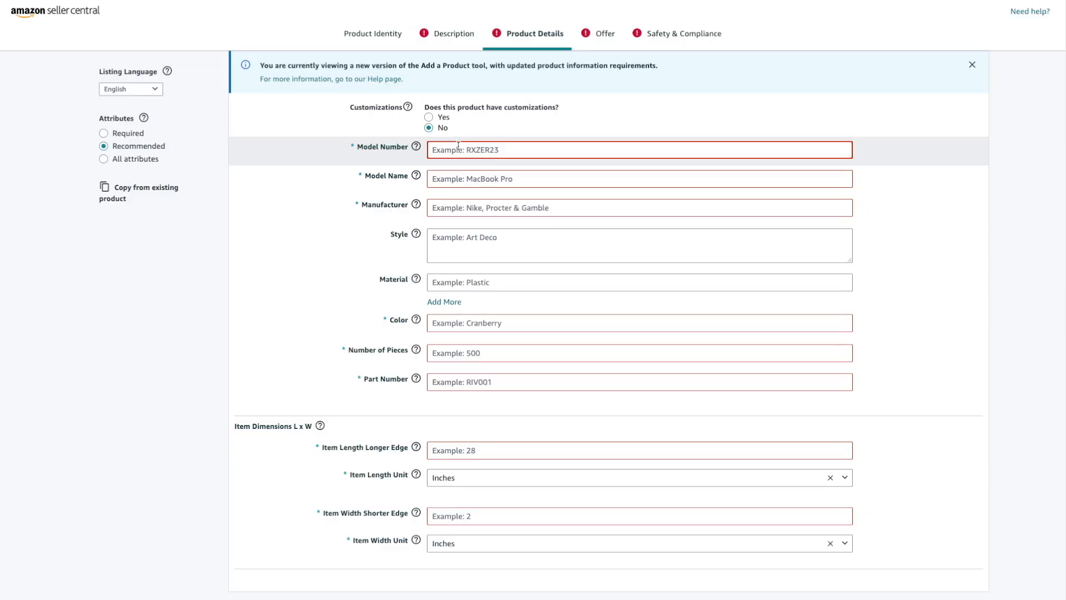
pyautogui.write('TENTSTAKE-12IN-ORN')
pyautogui.click(443, 177)
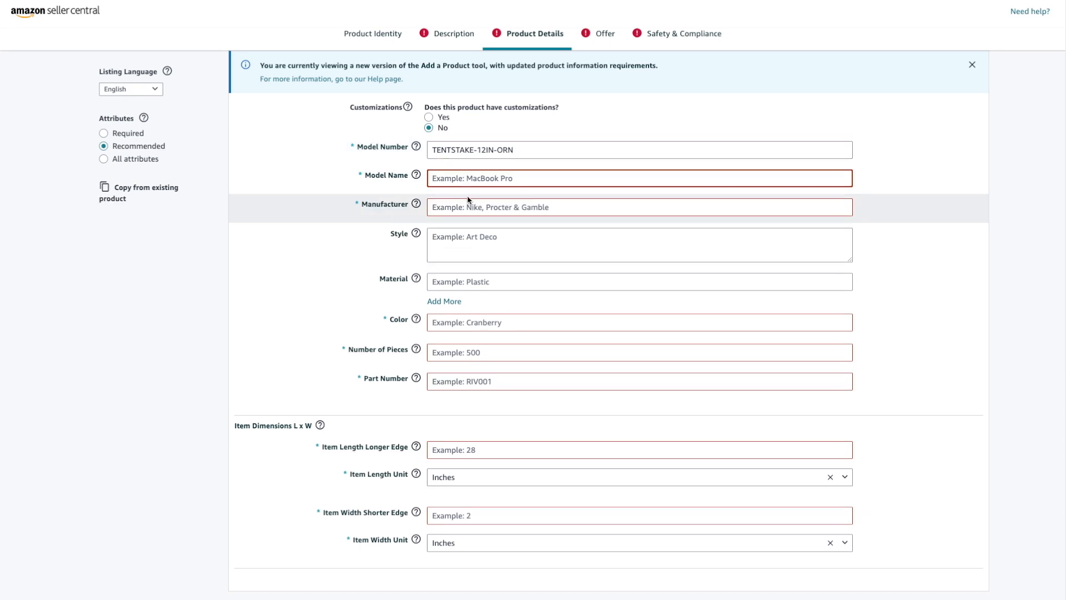
pyautogui.write('Screw In Tent S')
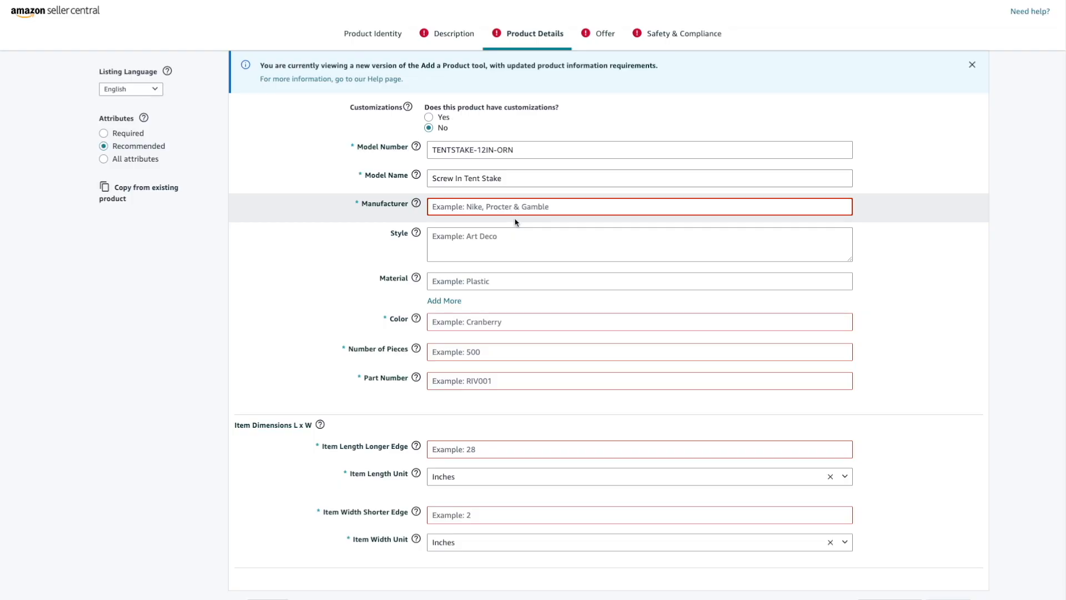
pyautogui.write("Crescent's Brand")
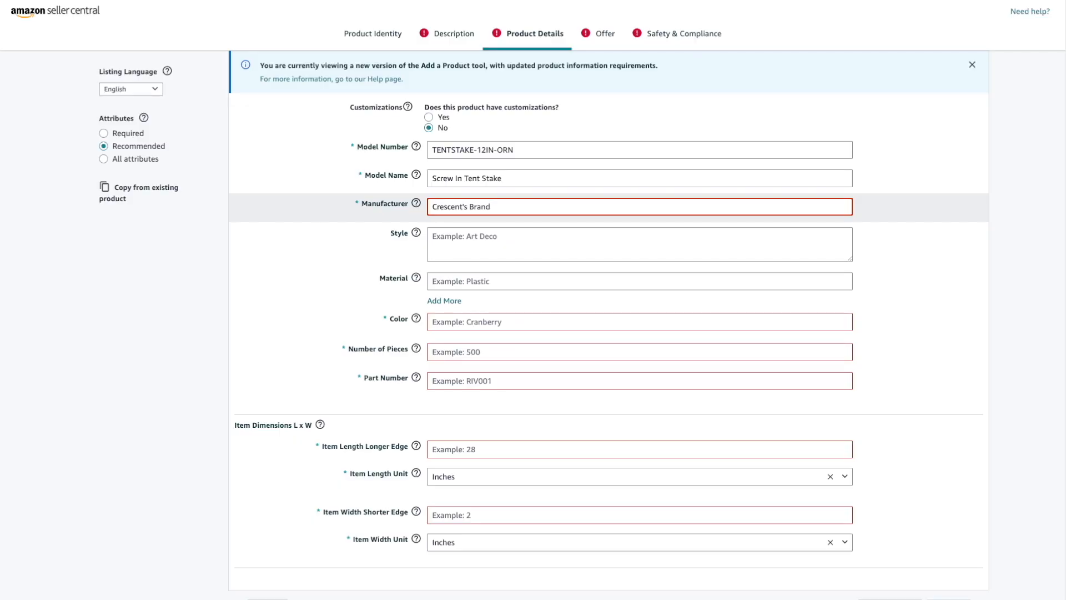
# Set the product's material to Stainless Steel, the color to Orange, and the number of pieces to 15.
pyautogui.click(532, 280)
pyautogui.write('S')
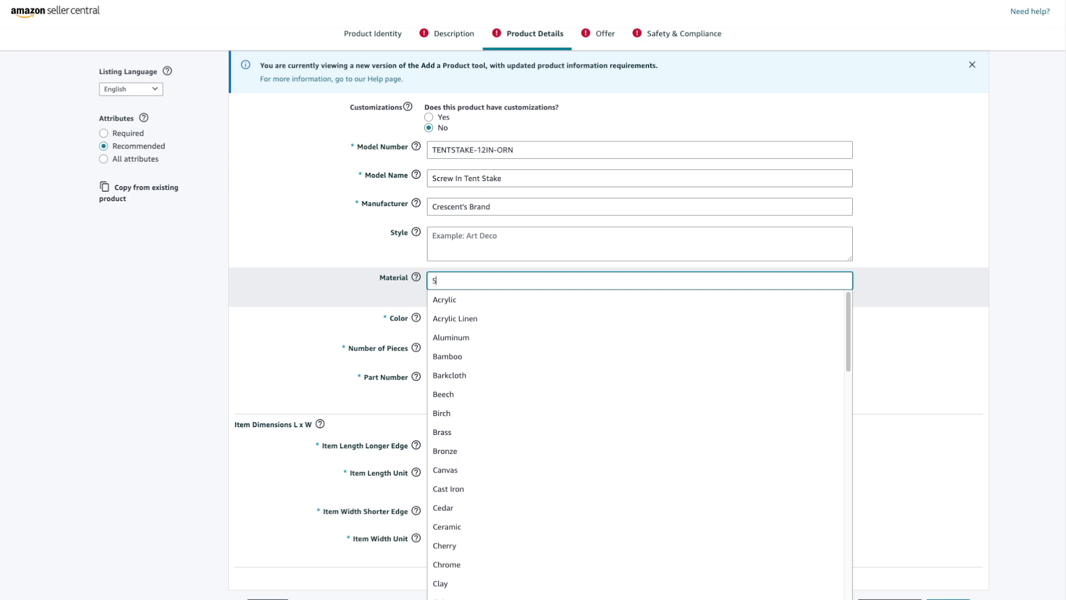
pyautogui.write('tainless')
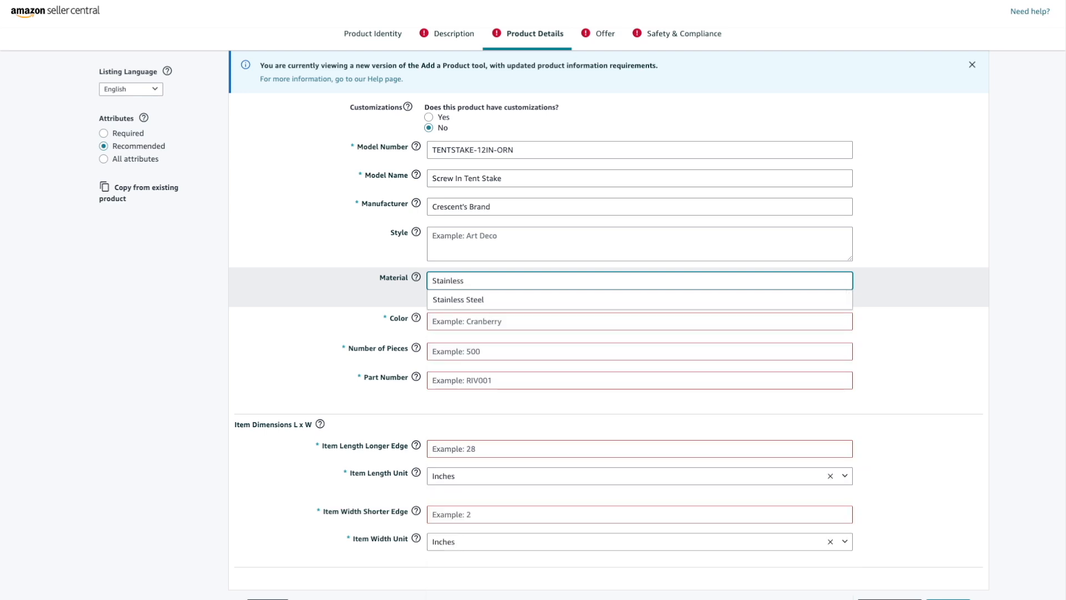
pyautogui.click(533, 300)
pyautogui.click(506, 320)
pyautogui.write('Orange')
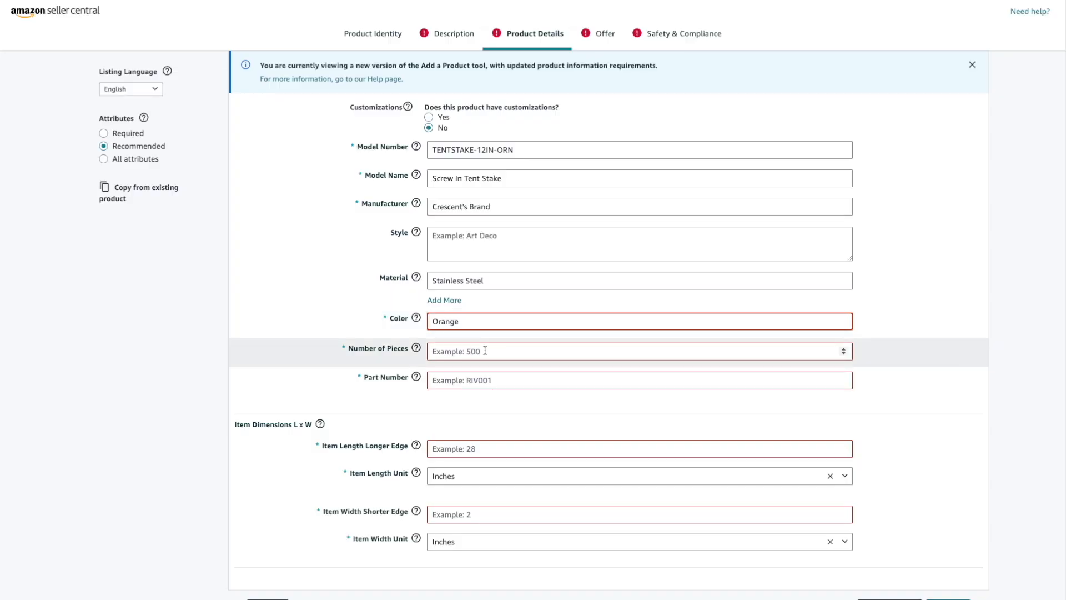
pyautogui.click(484, 350)
pyautogui.write('15')
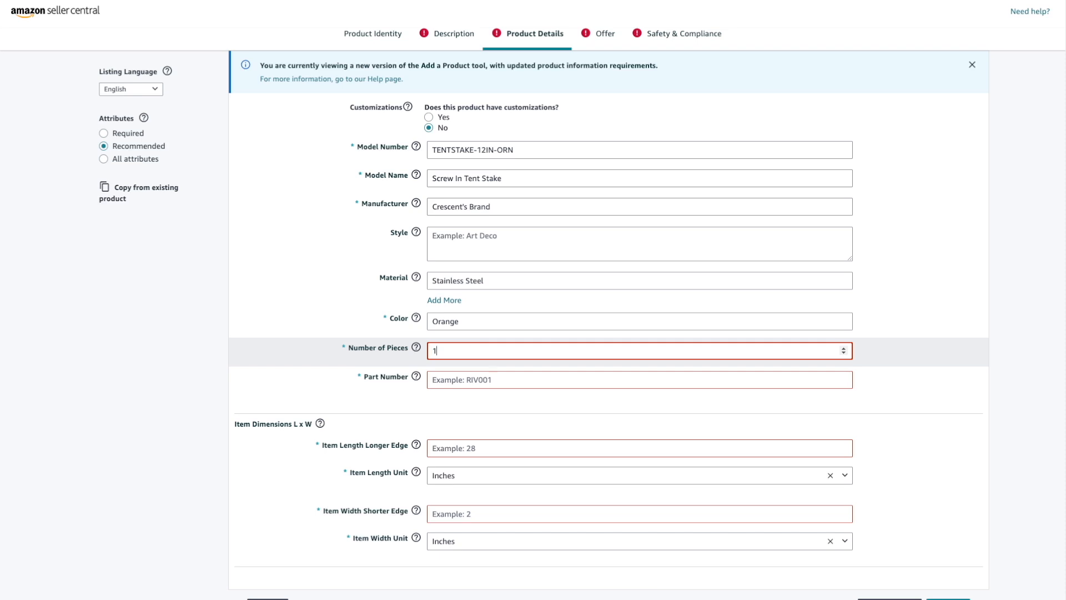
# Copy the model number TENTSTAKE-12IN-ORN into the part number field.
pyautogui.moveTo(417, 350)
pyautogui.tripleClick(487, 150)
pyautogui.hotkey('ctrl', 'c')
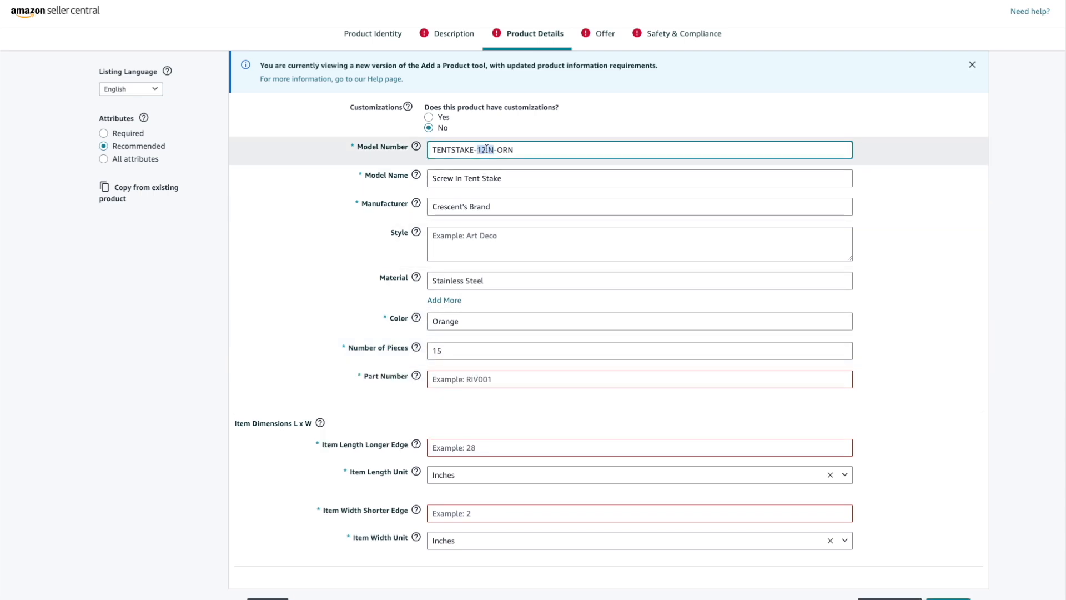
pyautogui.click(462, 379)
pyautogui.hotkey('ctrl', 'v')
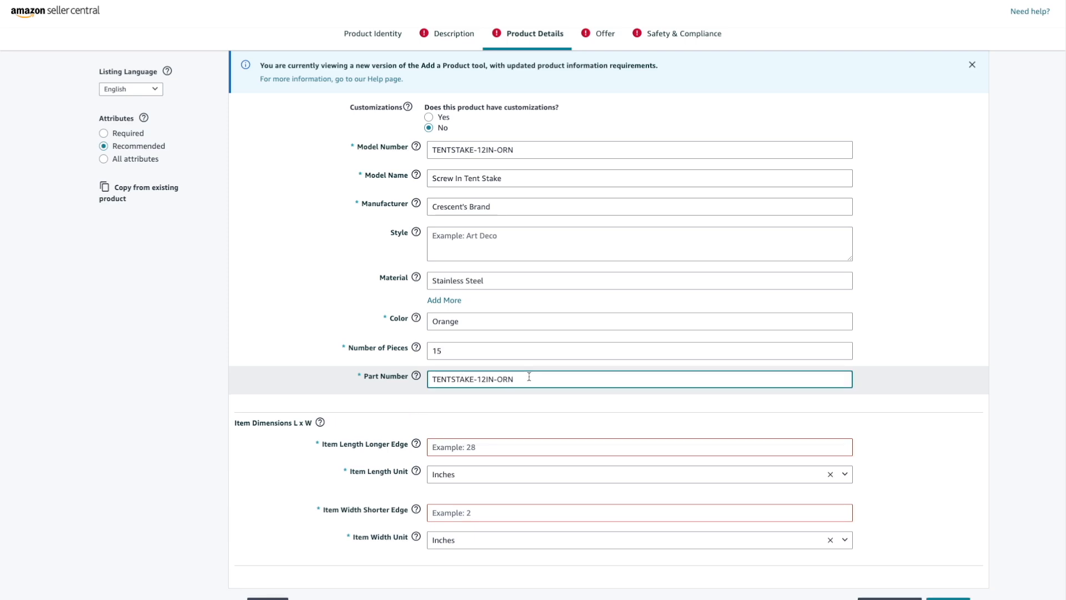
# Set the item length to 18 inches and the width to 4.5 inches, and show all product detail attributes.
pyautogui.click(494, 447)
pyautogui.write('12')
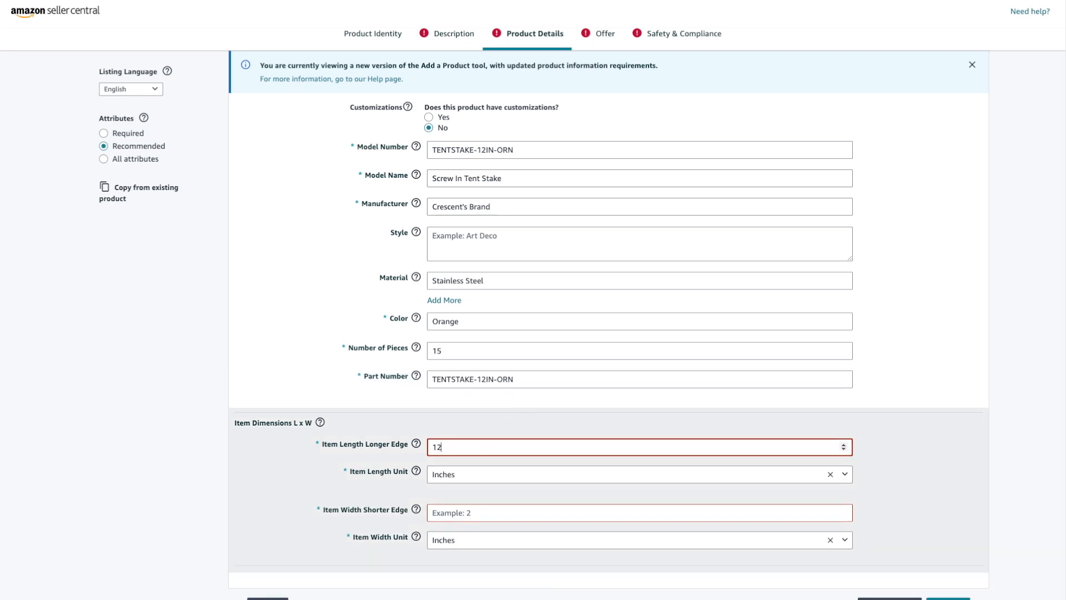
pyautogui.click(484, 511)
pyautogui.write('4.5')
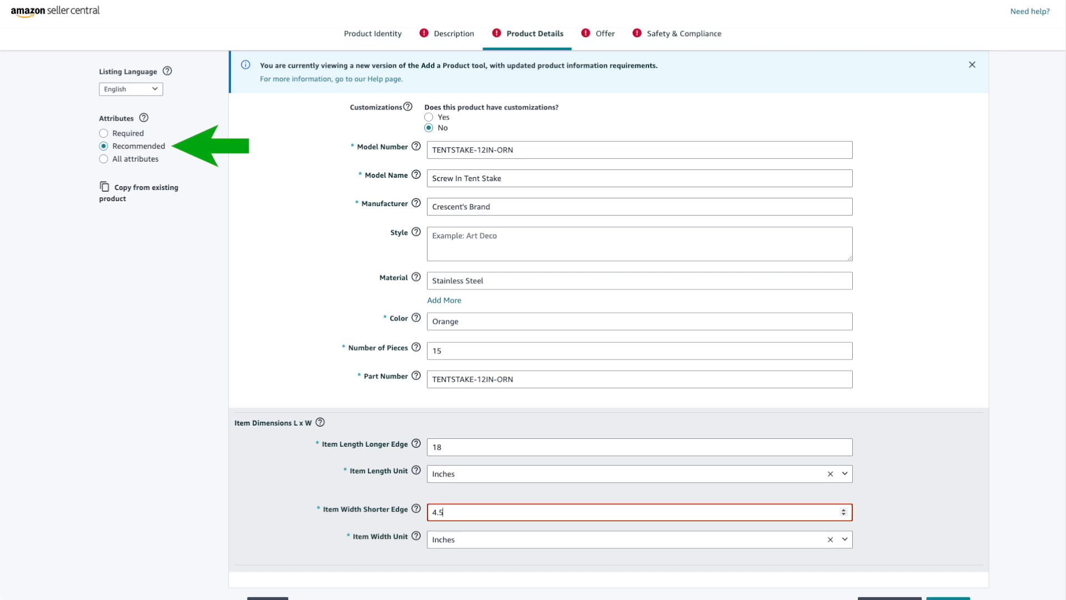
pyautogui.click(103, 159)
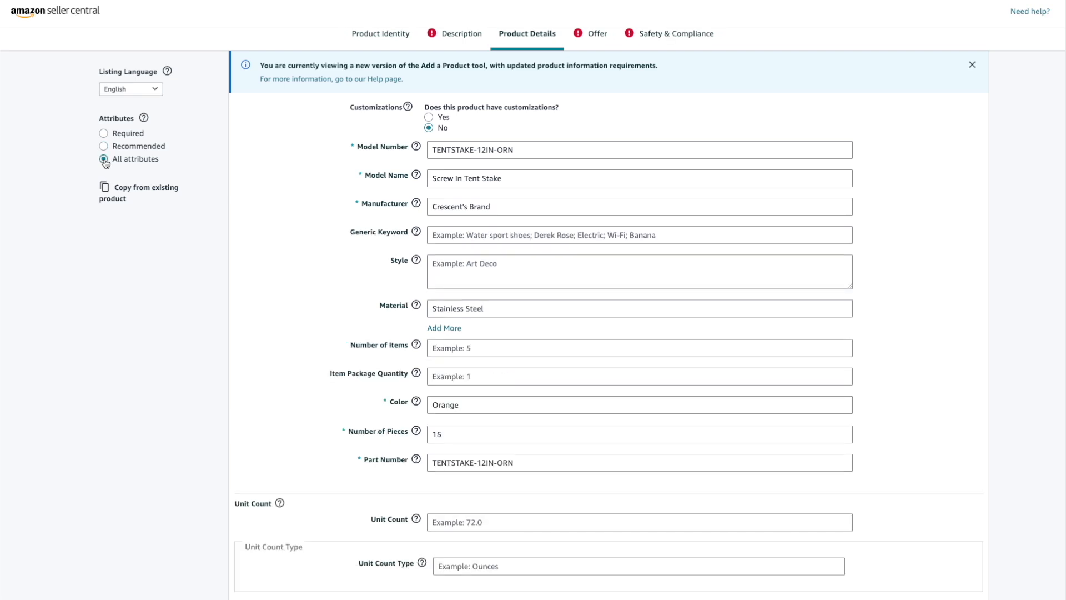
pyautogui.scroll(-5, 105, 162)
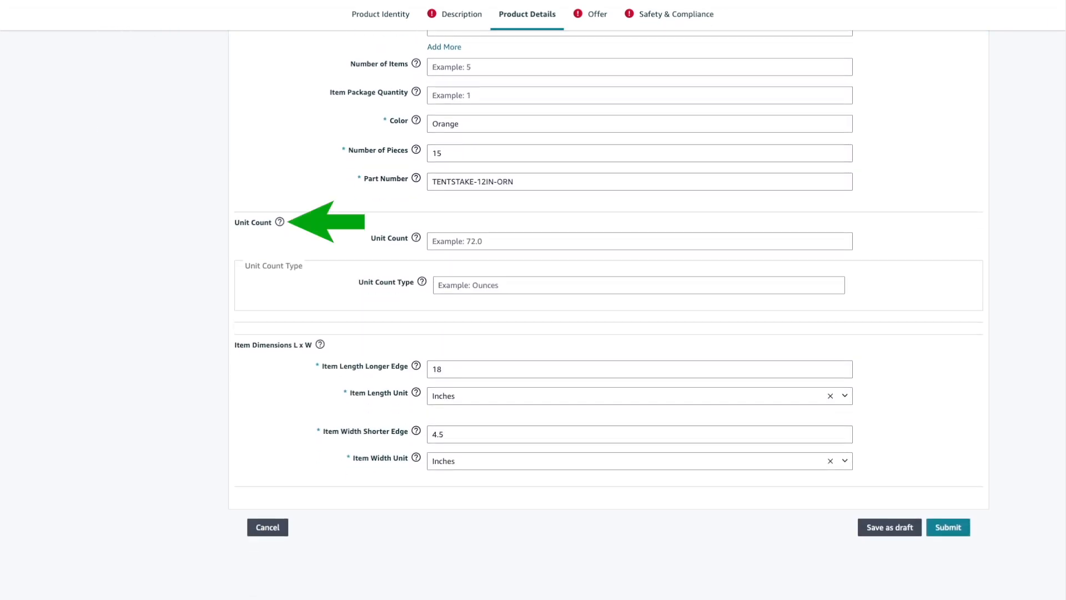
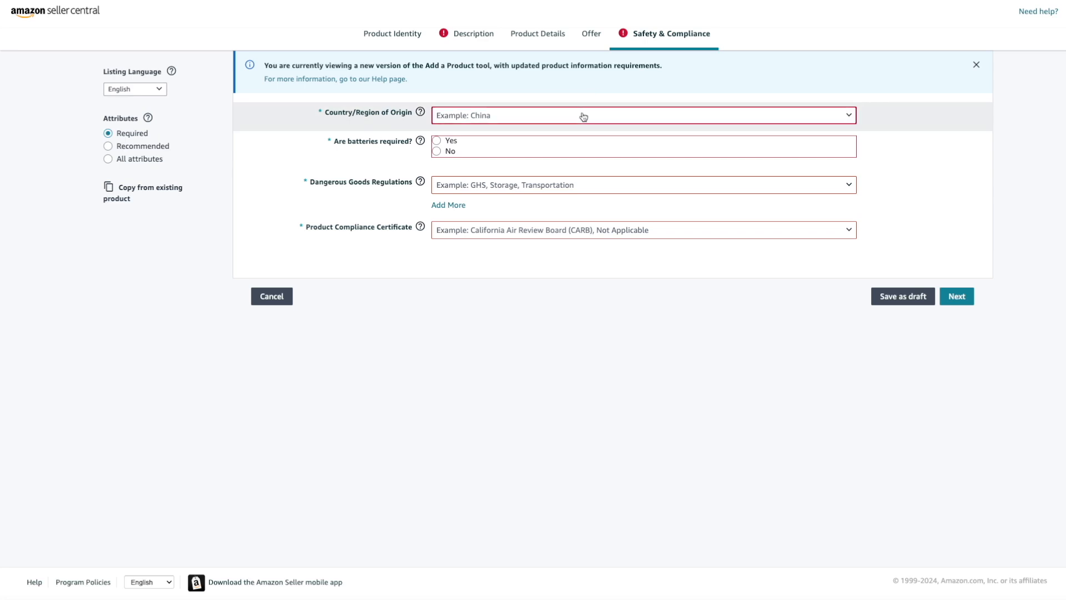
# Complete safety and compliance with China as origin, no batteries required, and Not Applicable for dangerous goods regulations and the compliance certificate.
pyautogui.write('china')
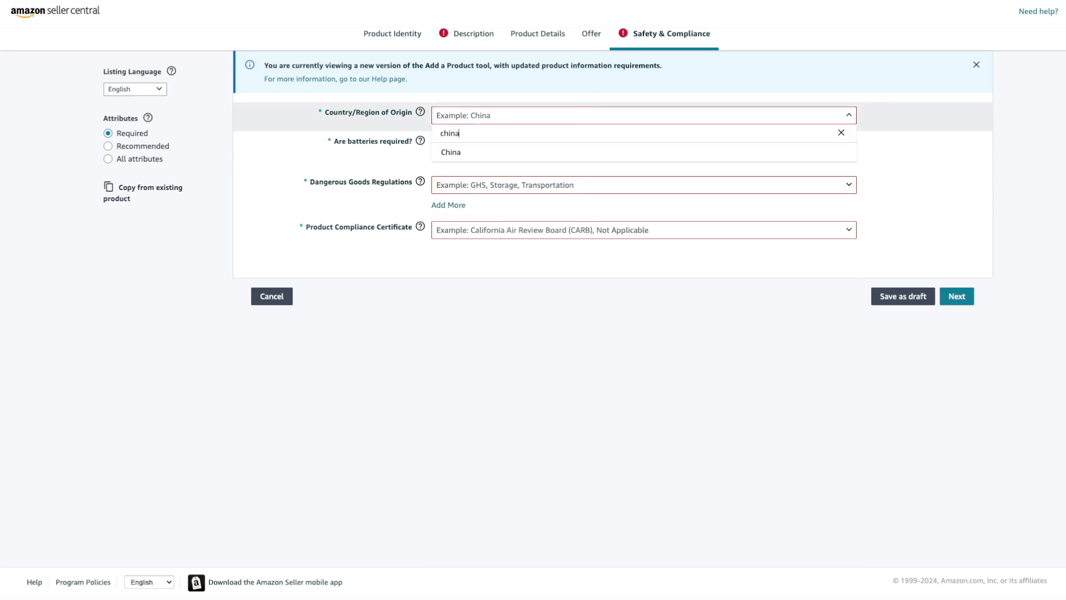
pyautogui.click(472, 155)
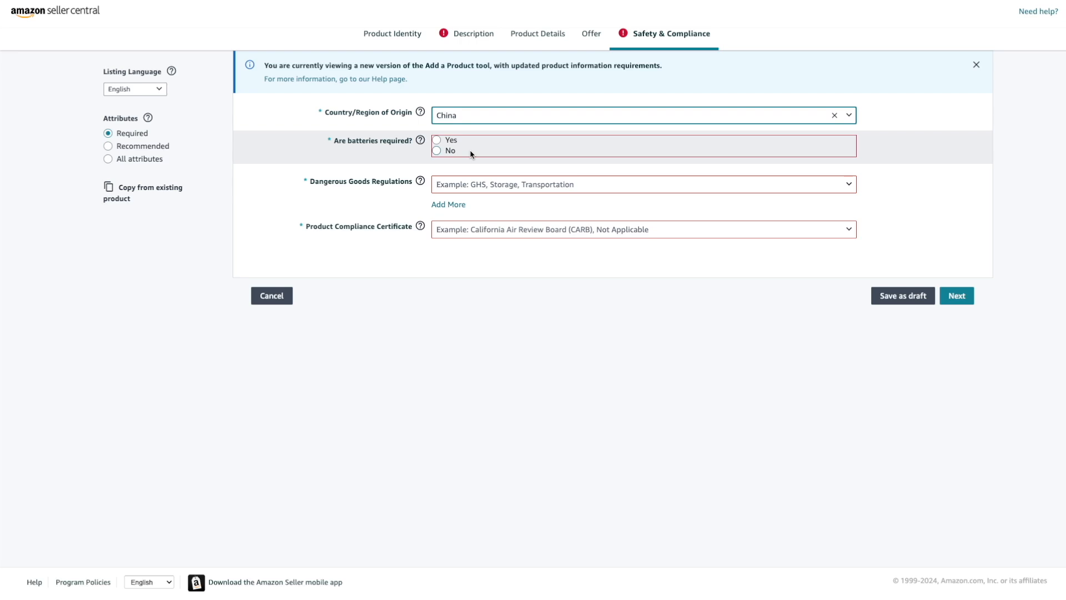
pyautogui.click(437, 150)
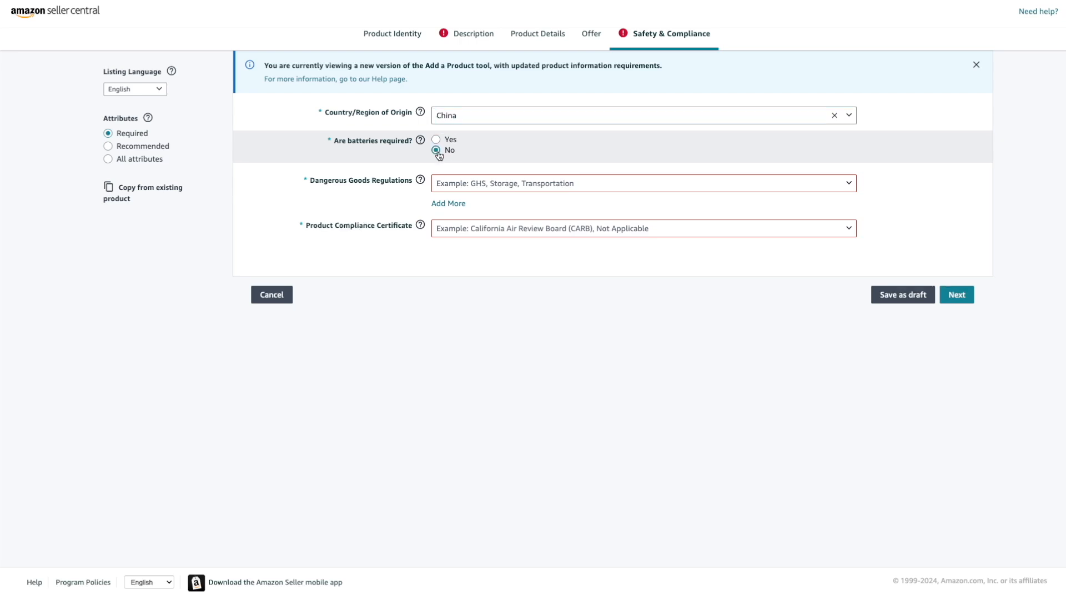
pyautogui.click(847, 186)
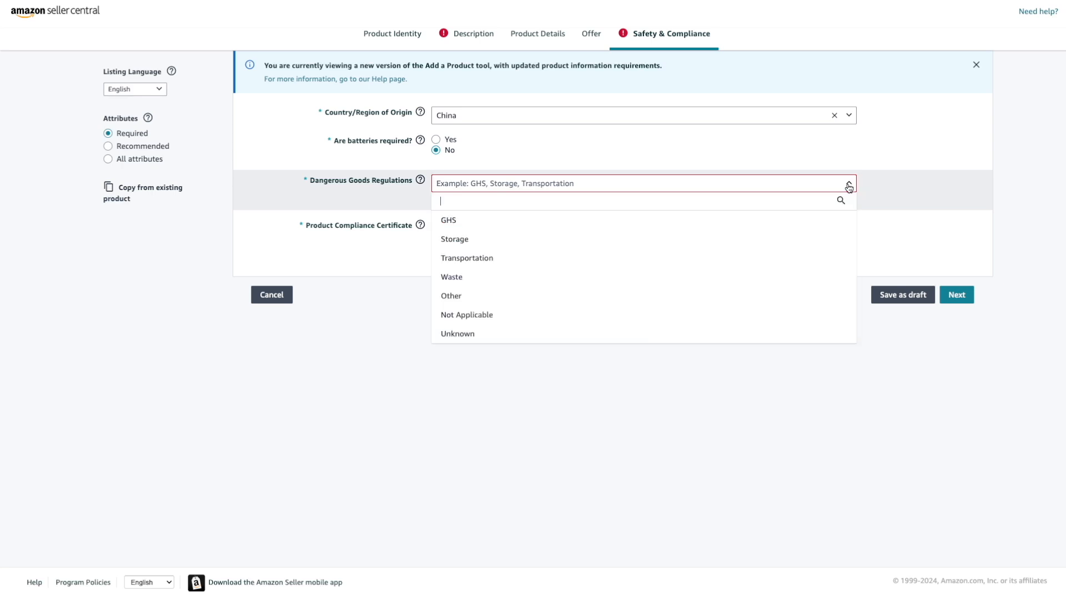
pyautogui.click(542, 314)
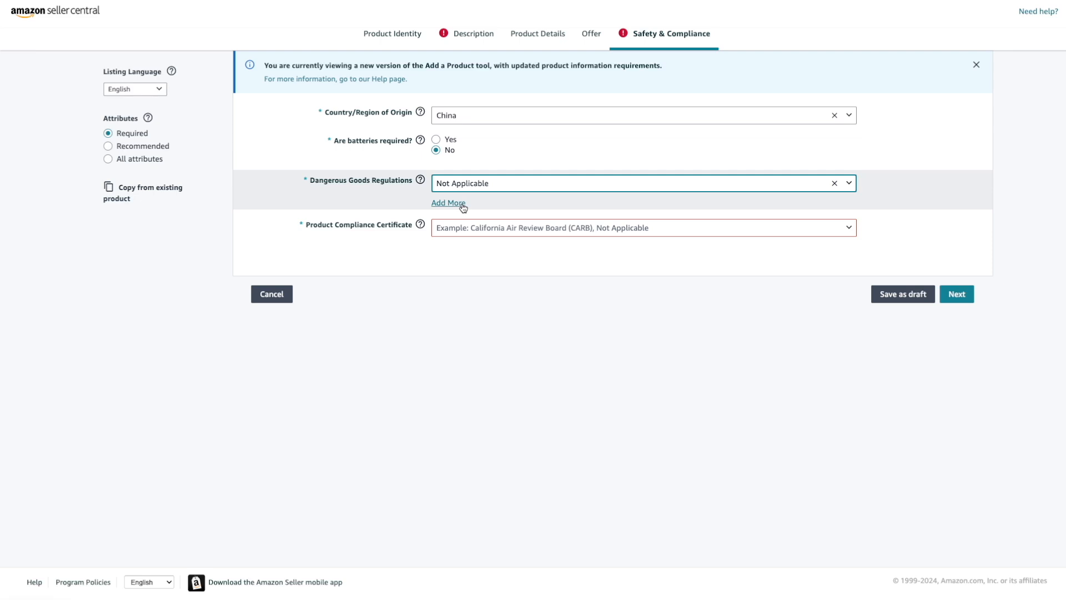
pyautogui.click(844, 228)
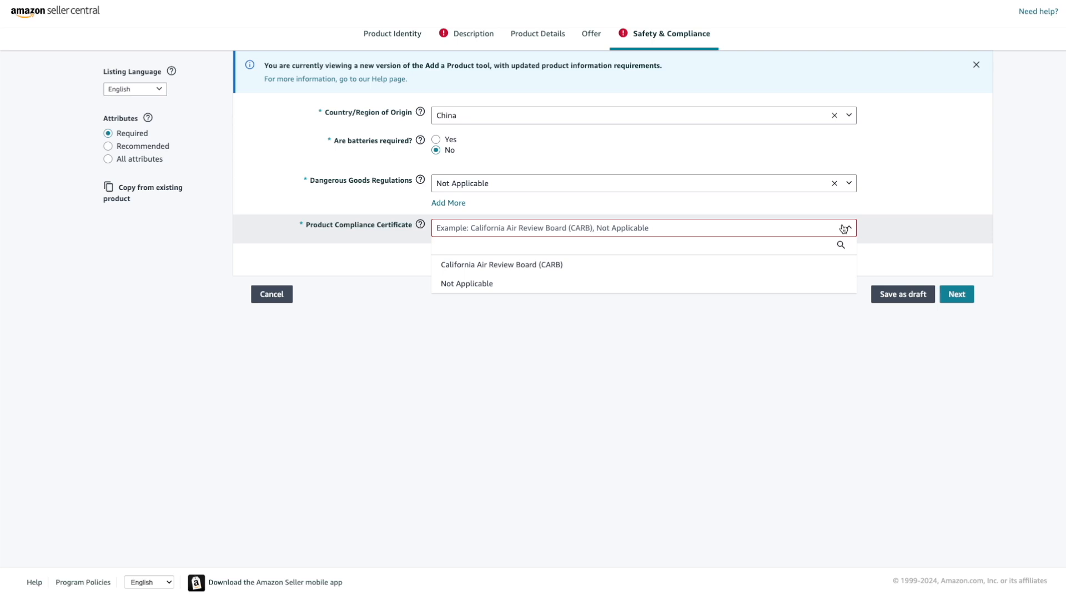
pyautogui.click(572, 284)
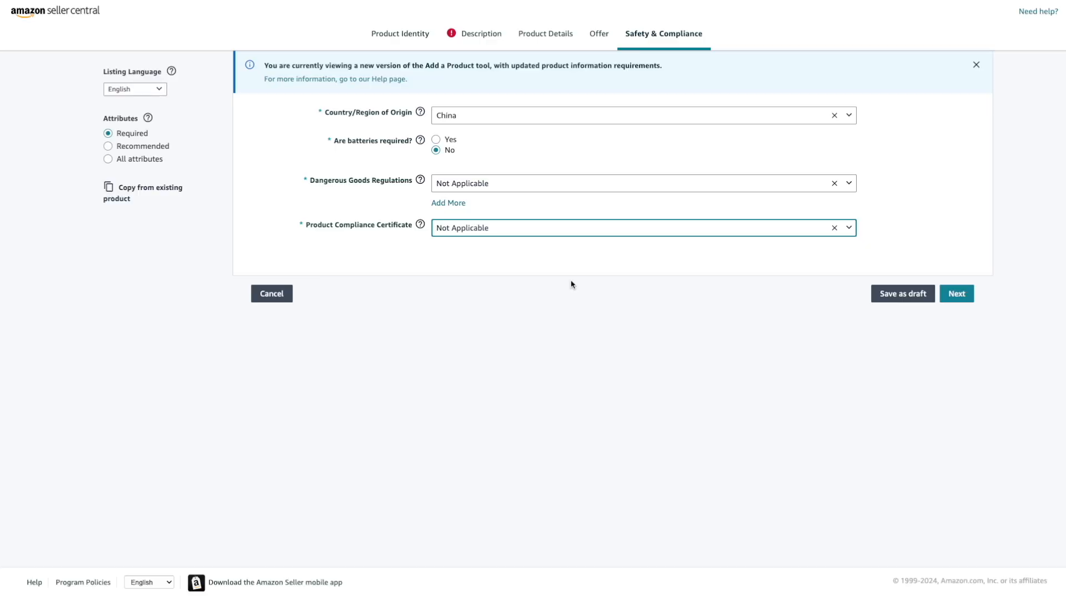
# Show all safety and compliance attributes and review the optional fields.
pyautogui.click(108, 159)
pyautogui.scroll(-6, 1064, 229)
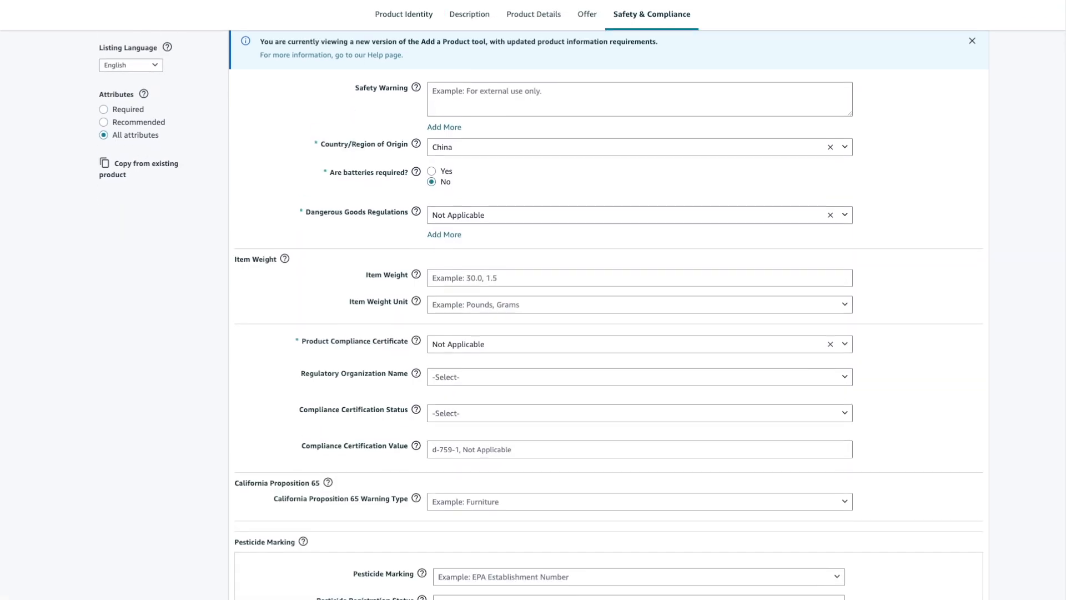
pyautogui.scroll(-8, 1065, 228)
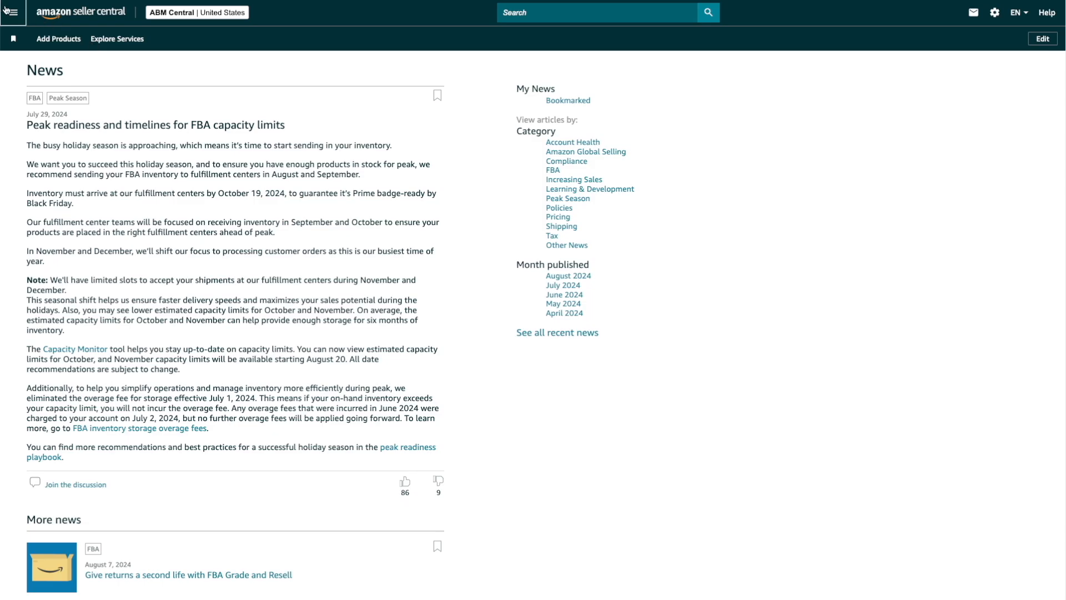
# Go to the Manage All Inventory page and open the action options of the first listed product.
pyautogui.click(5, 9)
pyautogui.moveTo(47, 76)
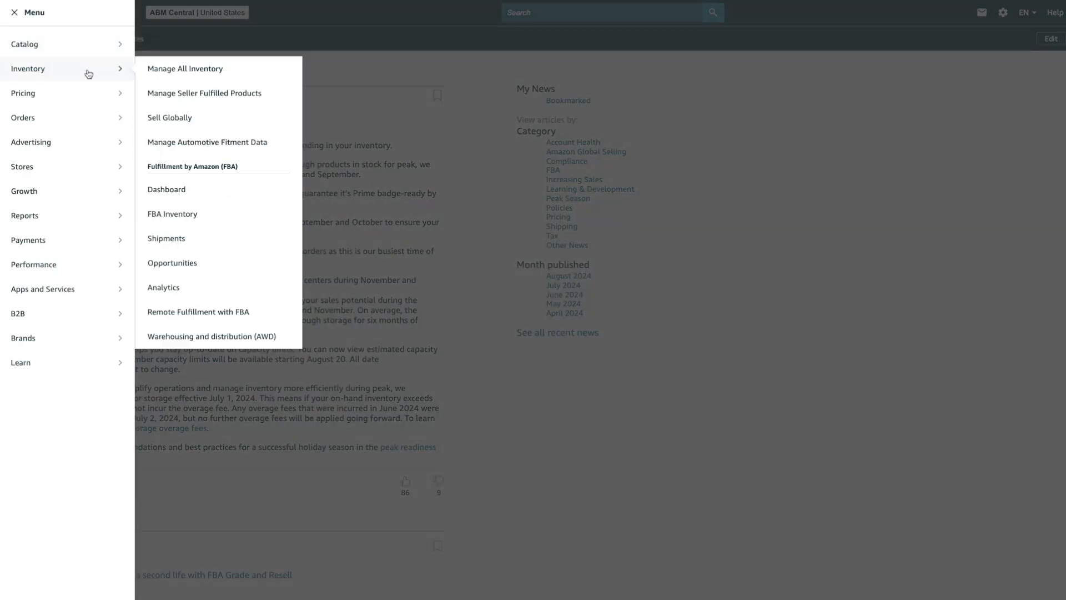
pyautogui.click(171, 69)
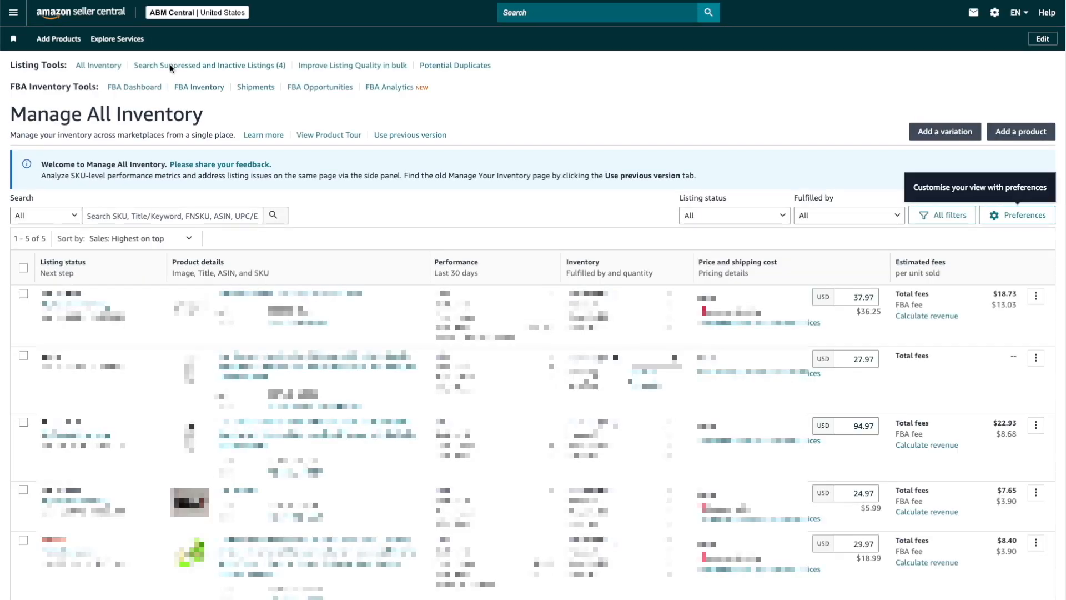
pyautogui.click(1034, 298)
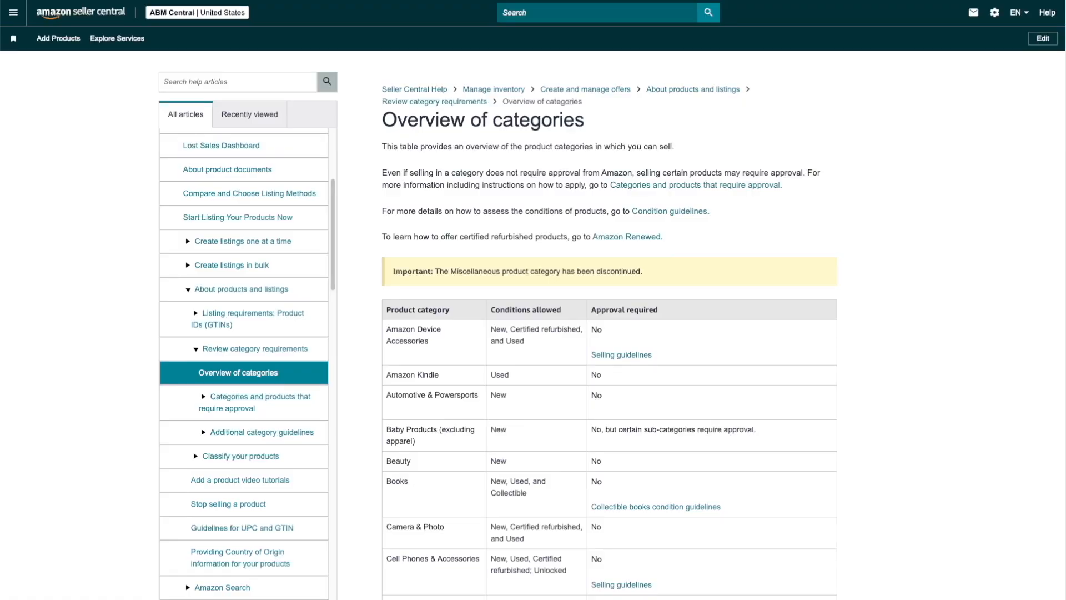
# Read Amazon's overview of product categories for approval requirements, and the help on what to submit with a selling application.
pyautogui.scroll(-3, 533, 300)
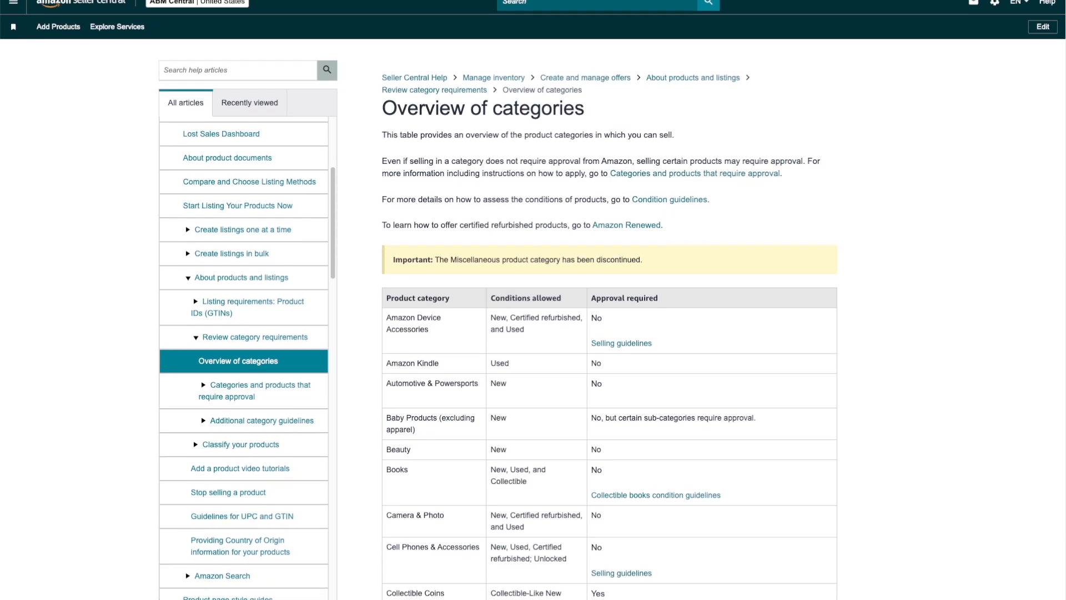
pyautogui.scroll(-3, 609, 300)
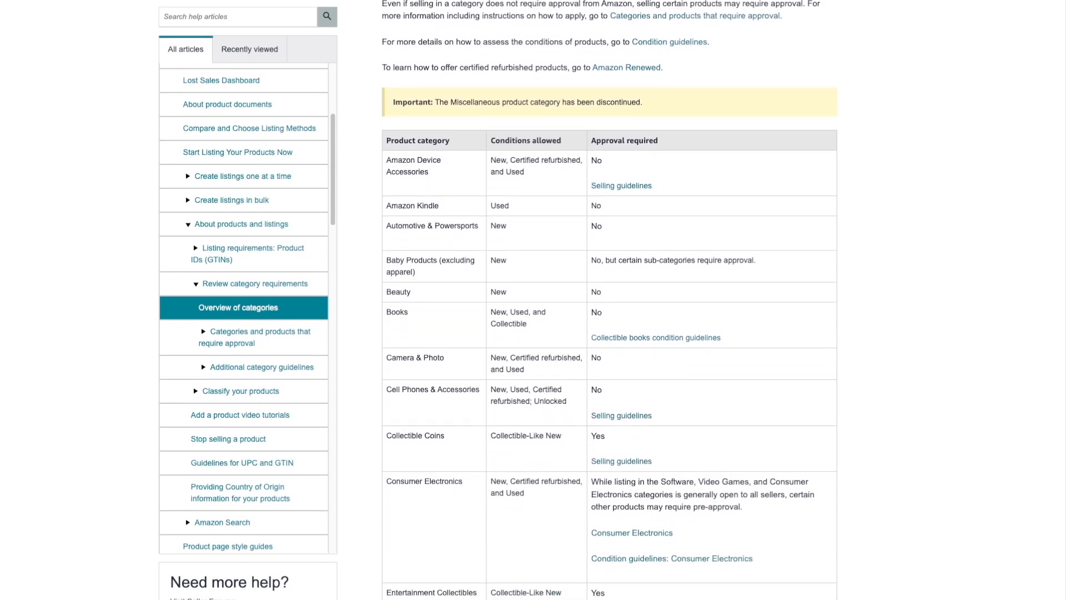
pyautogui.scroll(-3, 609, 300)
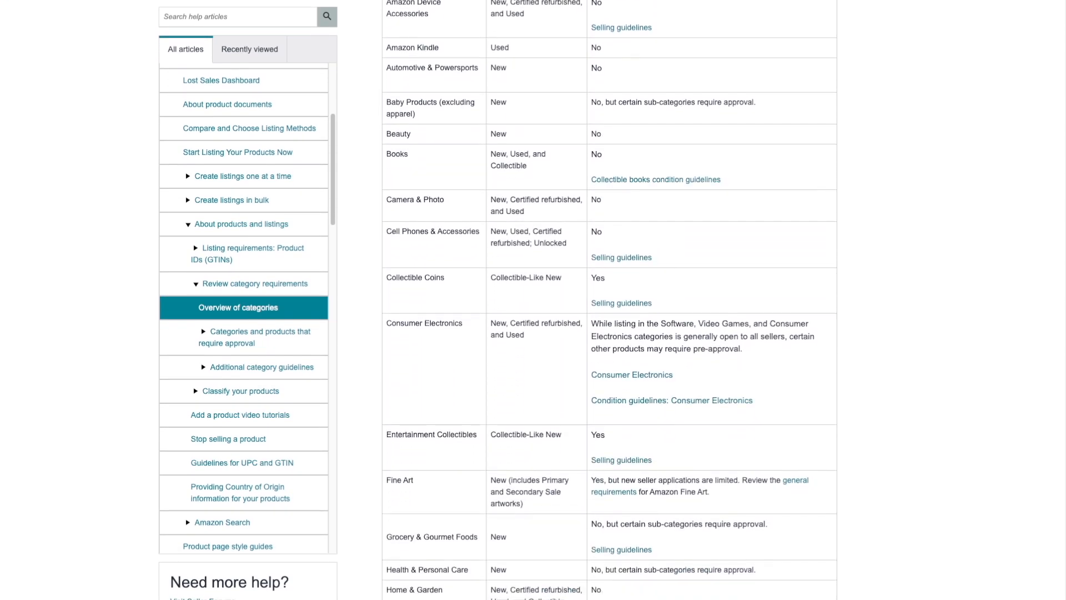
pyautogui.scroll(-3, 609, 300)
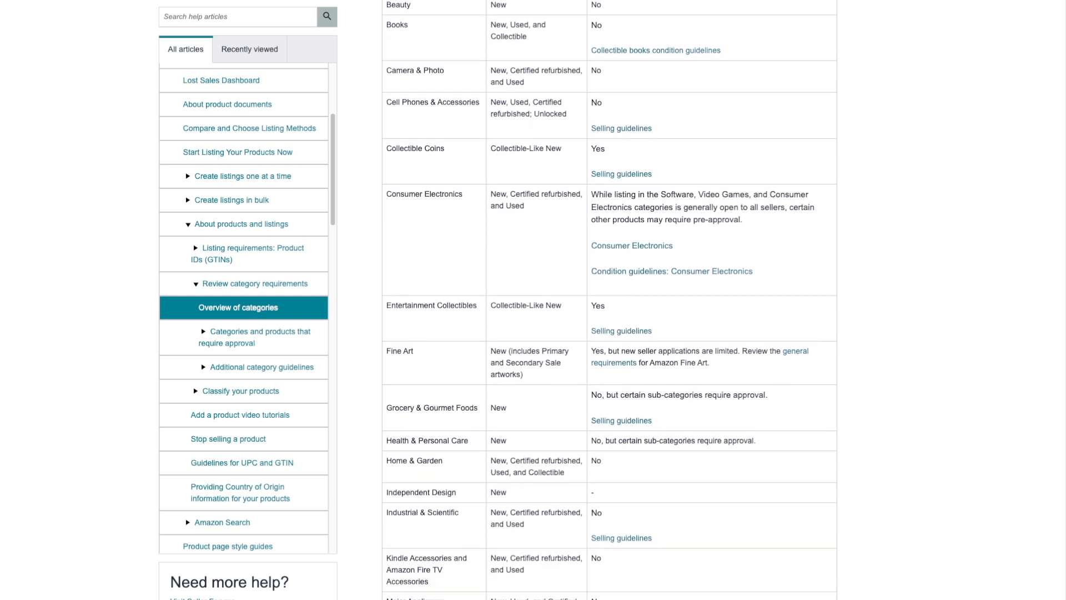
pyautogui.scroll(-2, 609, 299)
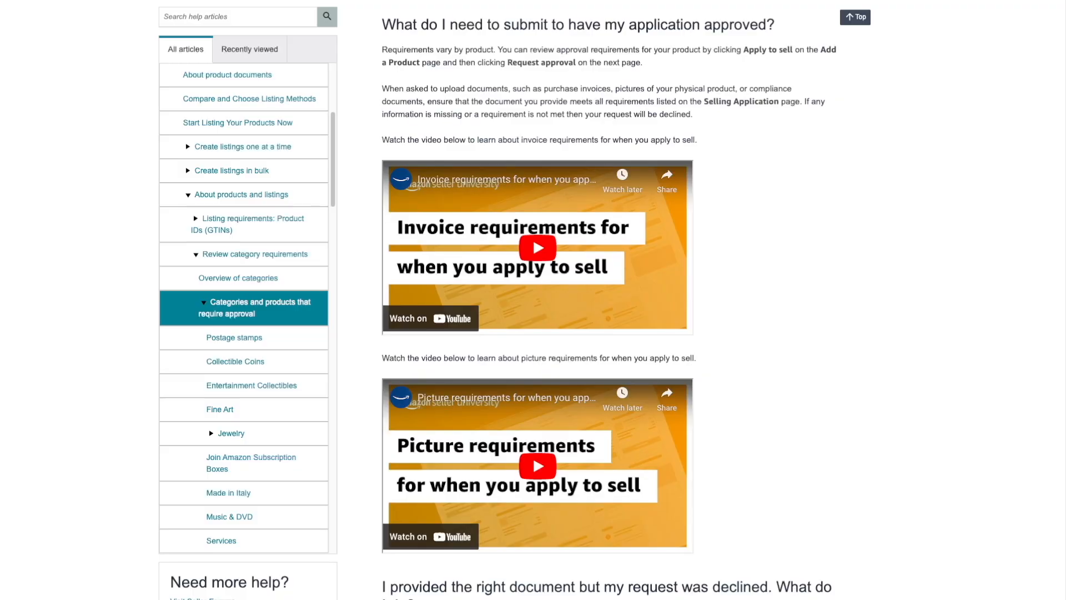
pyautogui.scroll(-3, 611, 300)
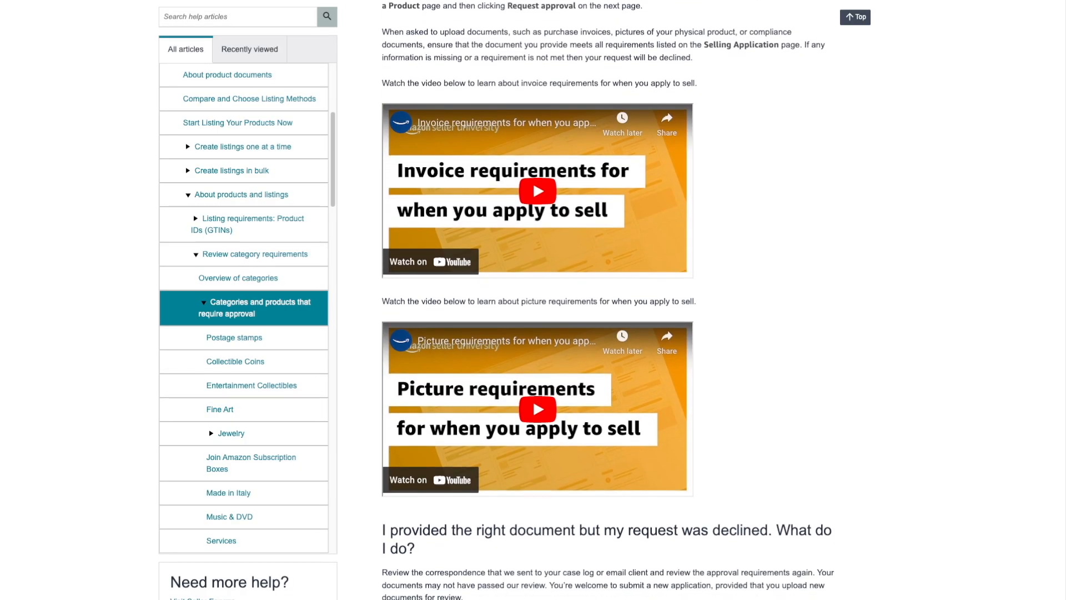
pyautogui.scroll(-3, 611, 300)
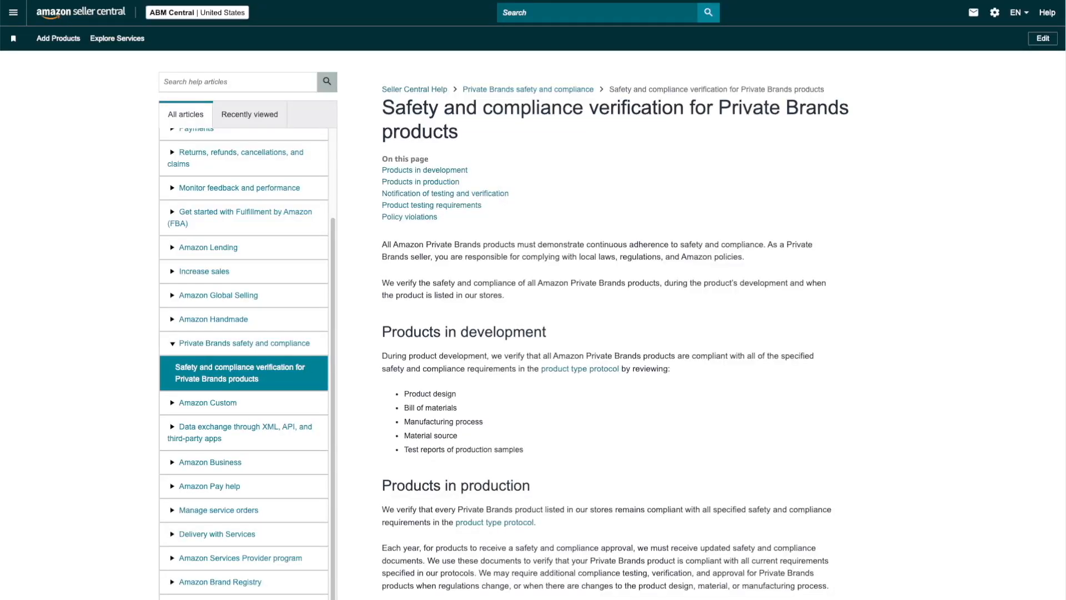
# Read the help article on safety and compliance verification for Private Brands products.
pyautogui.scroll(-1, 610, 300)
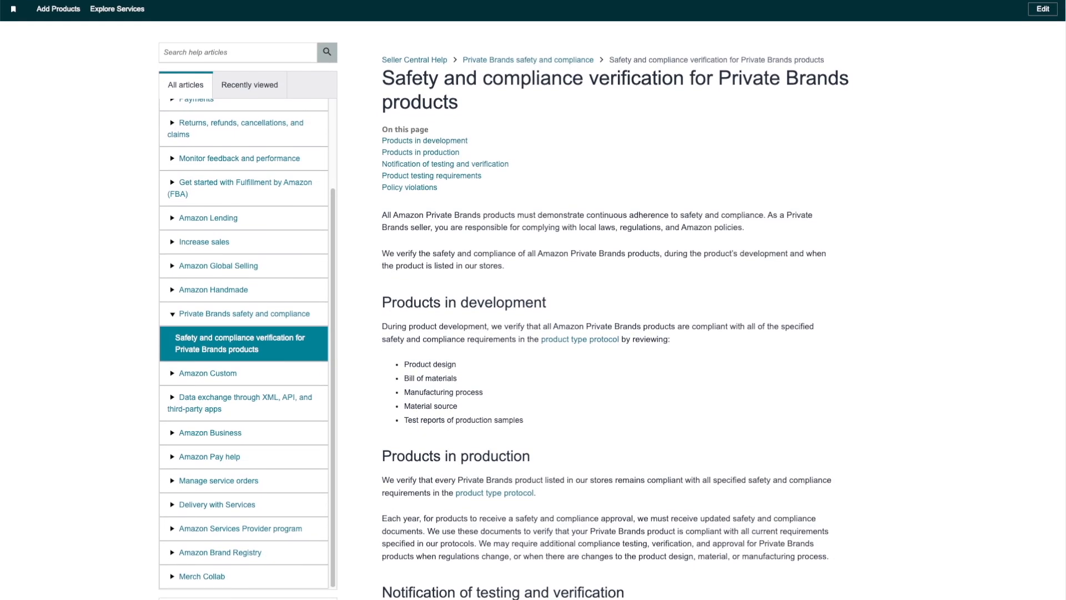
pyautogui.scroll(-3, 611, 300)
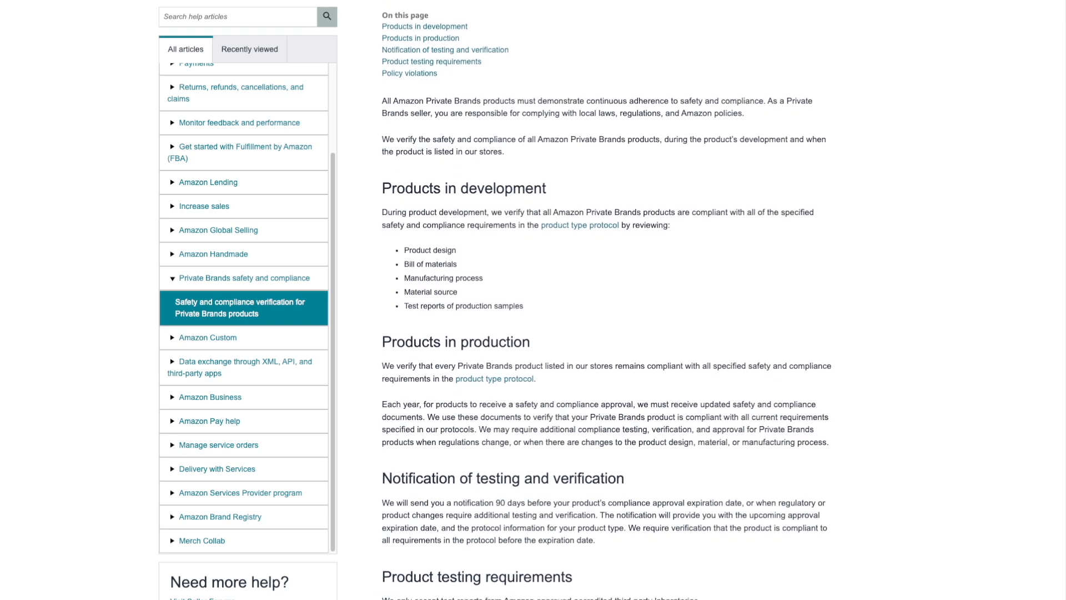
pyautogui.scroll(-3, 610, 300)
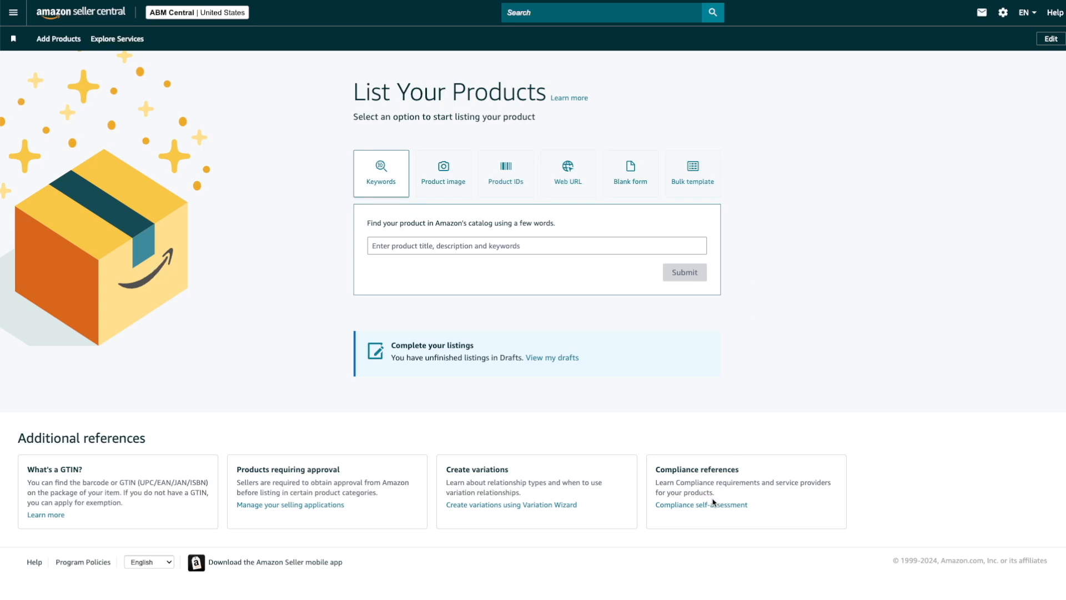
# Open the compliance self-assessment from the List Your Products page and accept its disclaimer.
pyautogui.click(710, 506)
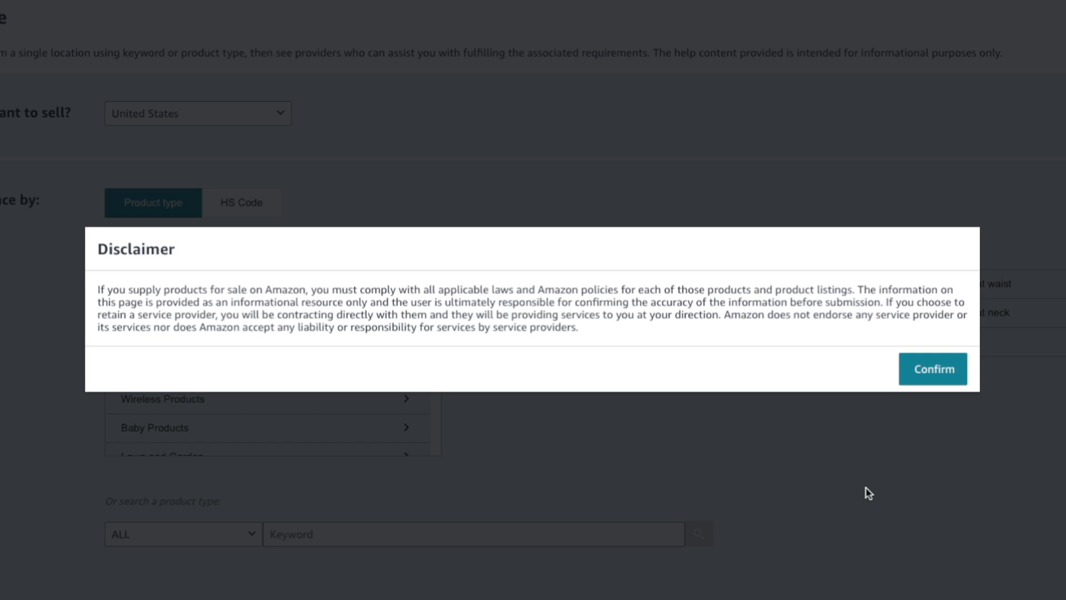
pyautogui.click(944, 371)
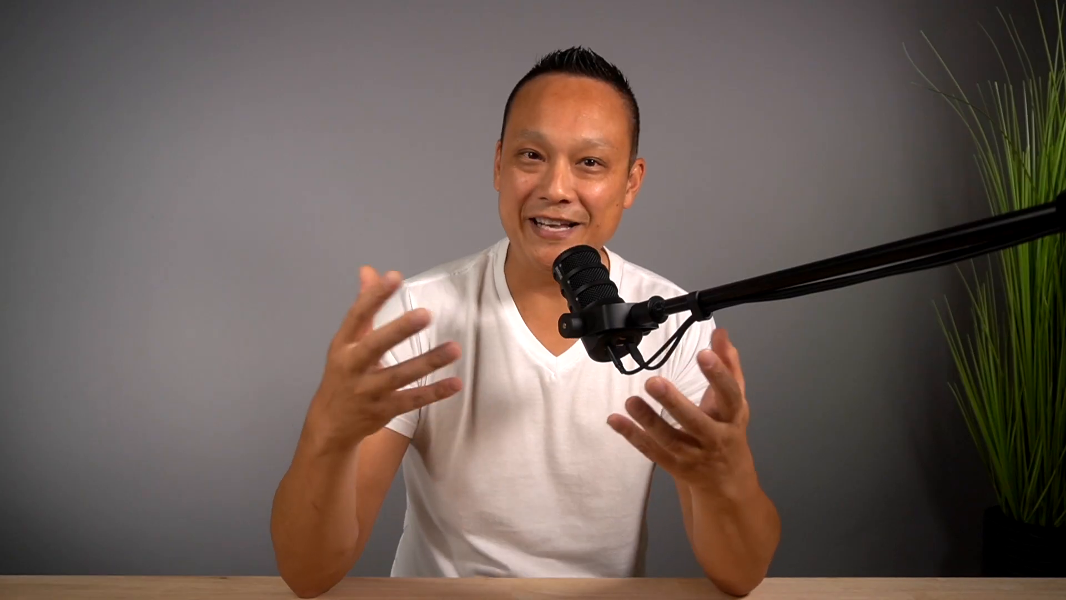
# Search the compliance reference for "outdoor LED lights" and read the product compliance requirements for String Lights.
pyautogui.write('outdoor LED lights')
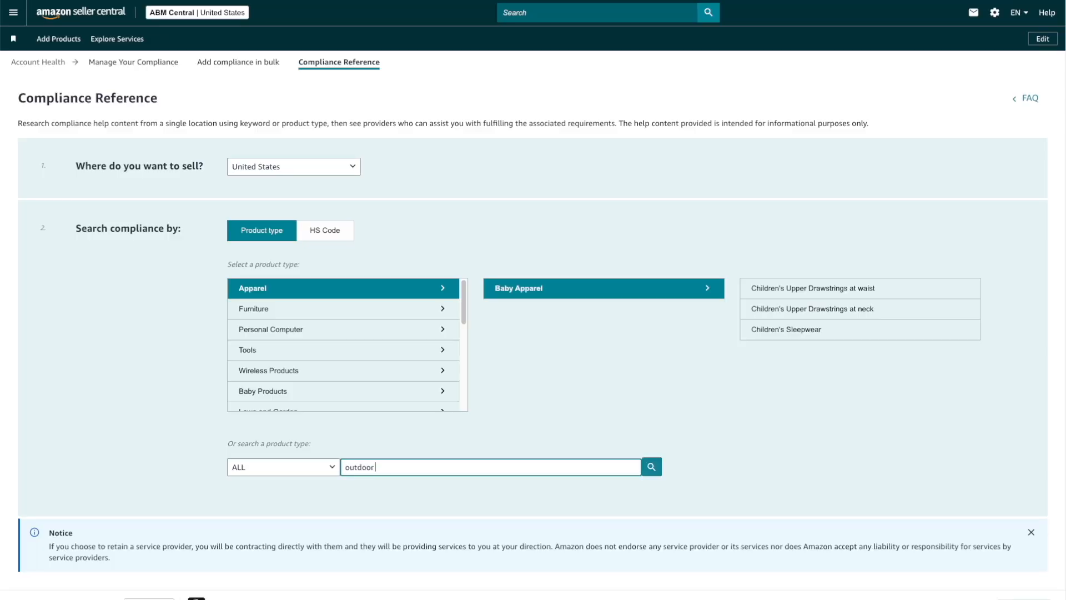
pyautogui.press('Return')
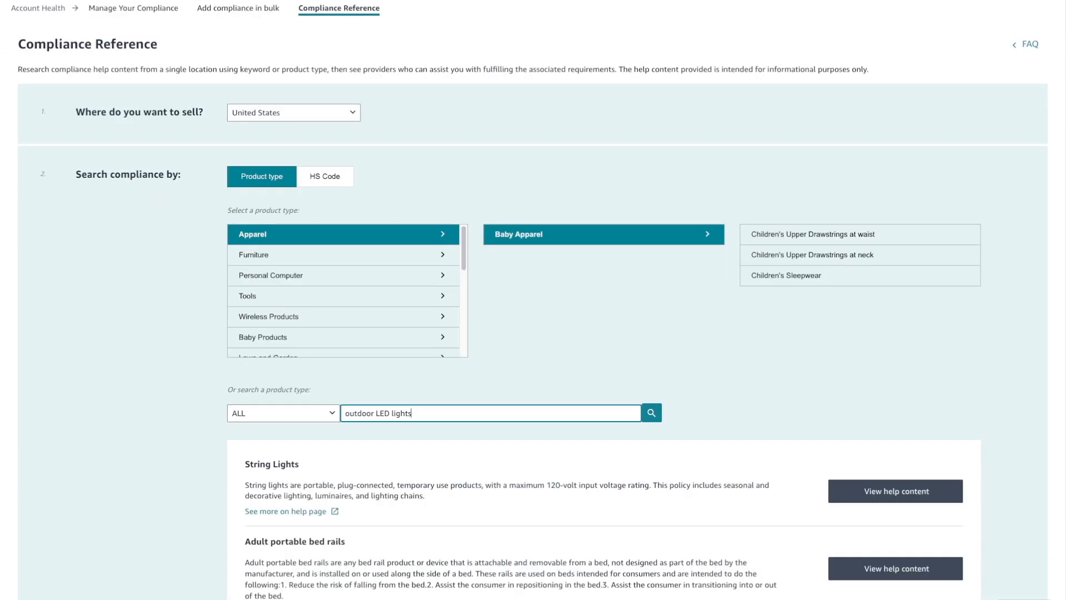
pyautogui.click(872, 491)
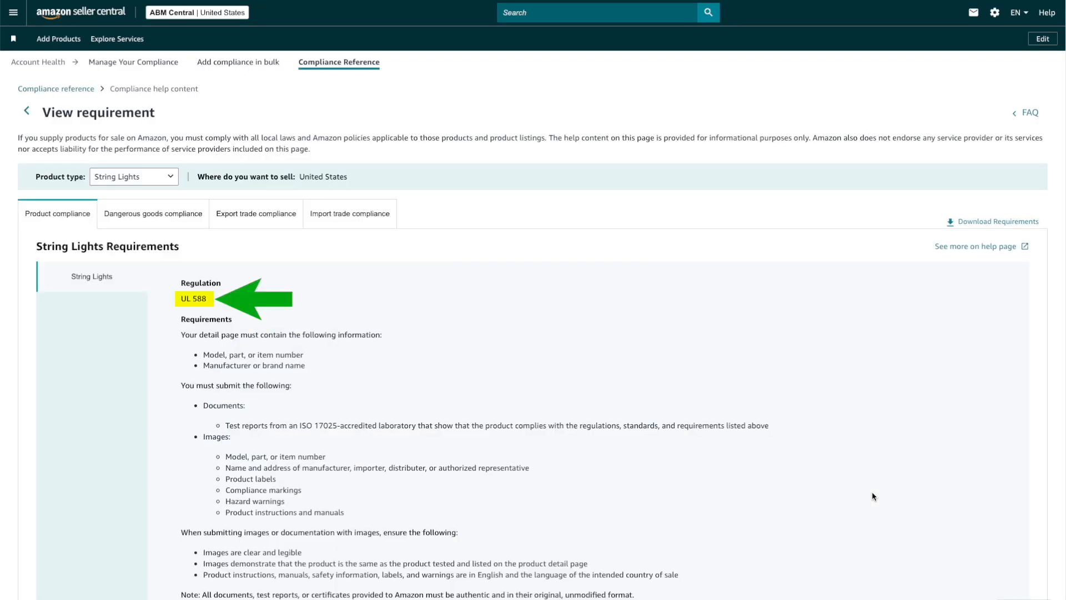
pyautogui.scroll(-3, 872, 491)
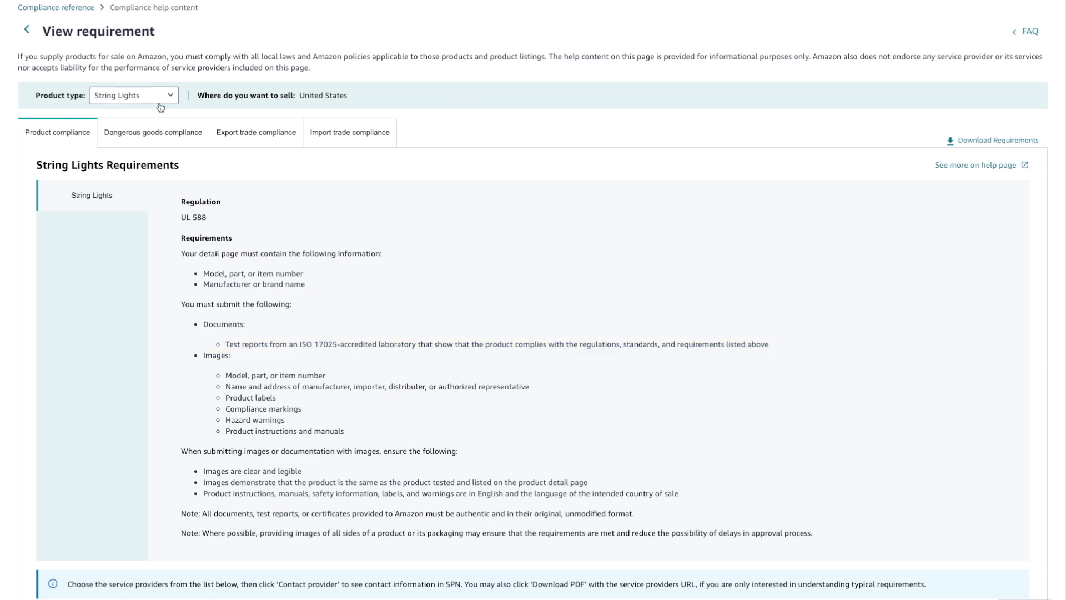
# Look up the dangerous goods compliance requirements for string lights that include a lithium battery.
pyautogui.click(150, 132)
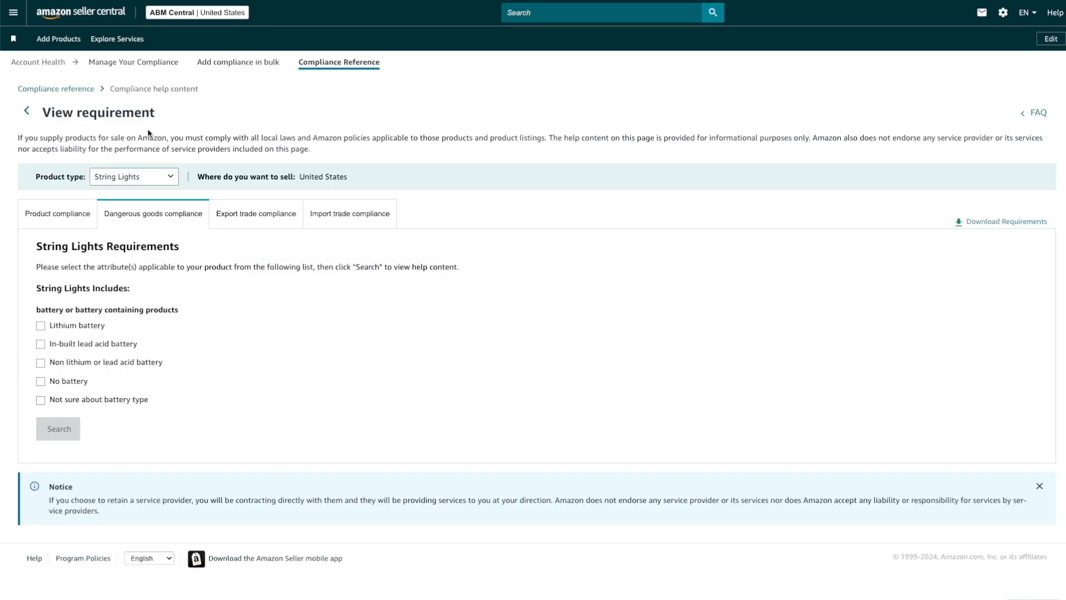
pyautogui.click(41, 326)
pyautogui.click(58, 428)
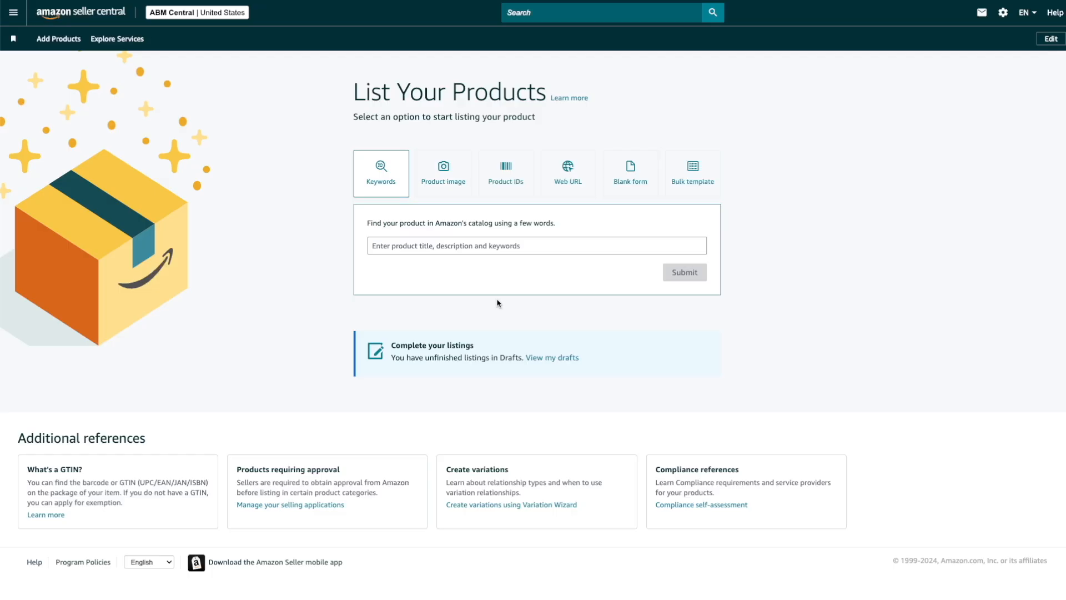
# Search Amazon's catalog by keyword for "xbox console series x" from the List Your Products page.
pyautogui.click(463, 249)
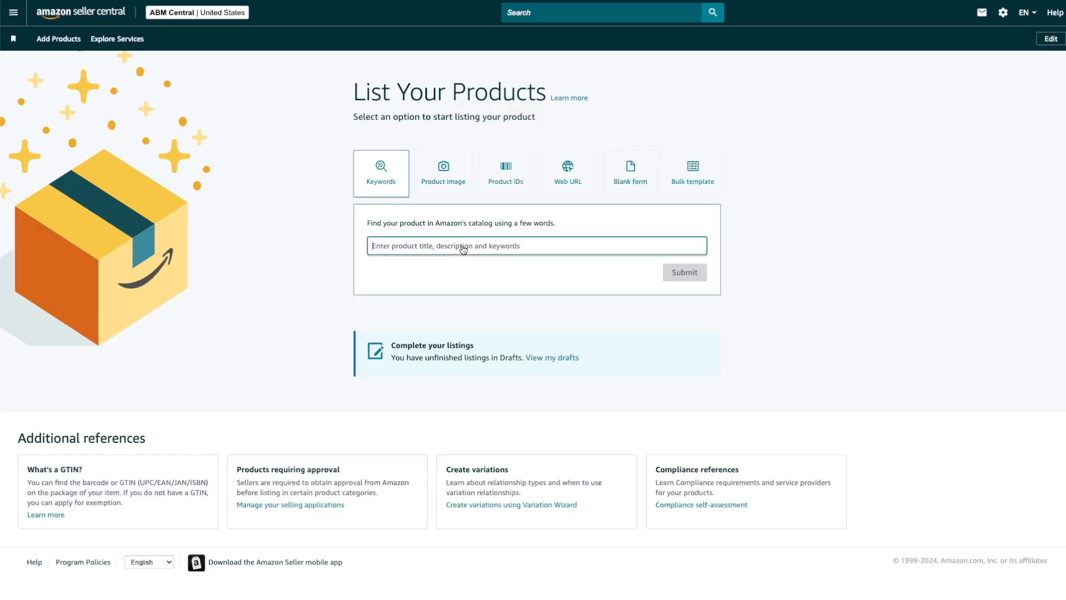
pyautogui.write('xbox console')
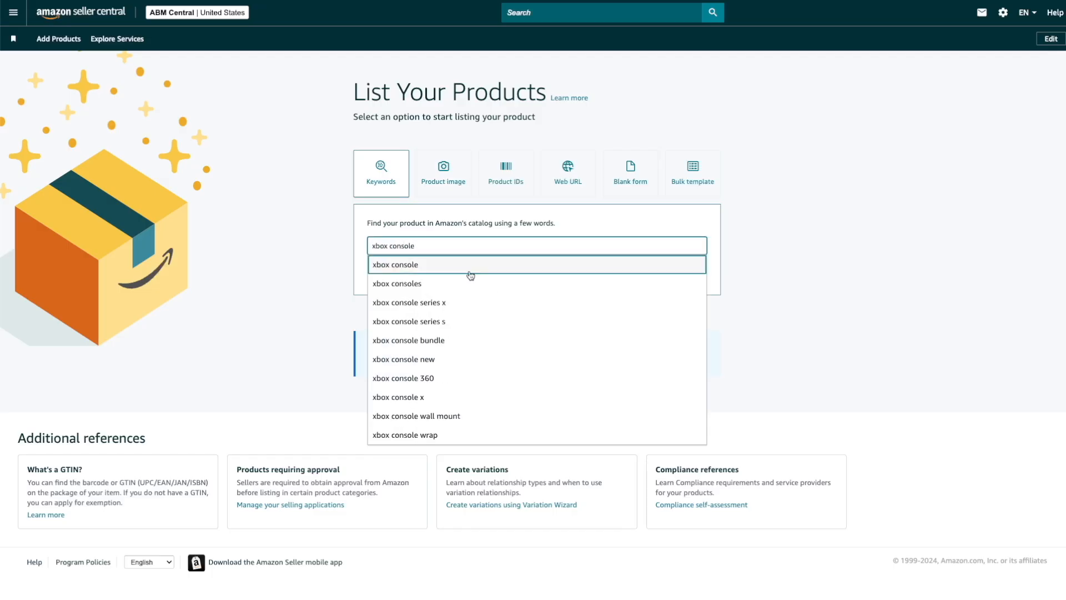
pyautogui.click(471, 302)
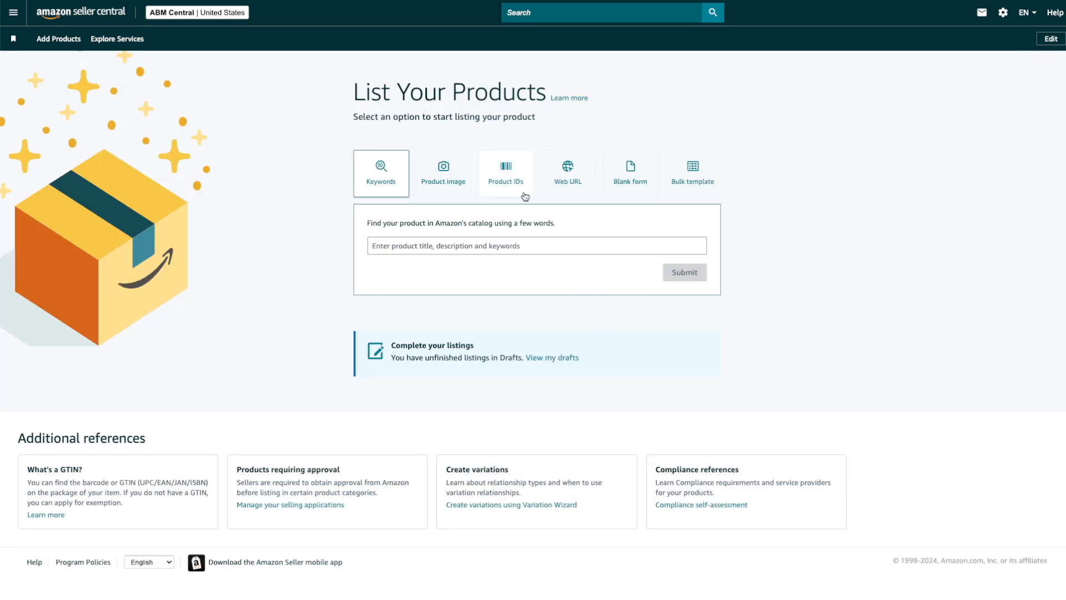
# Find the Xbox Series X 1TB Gaming Console by its product ID and apply to sell it in New condition.
pyautogui.click(506, 174)
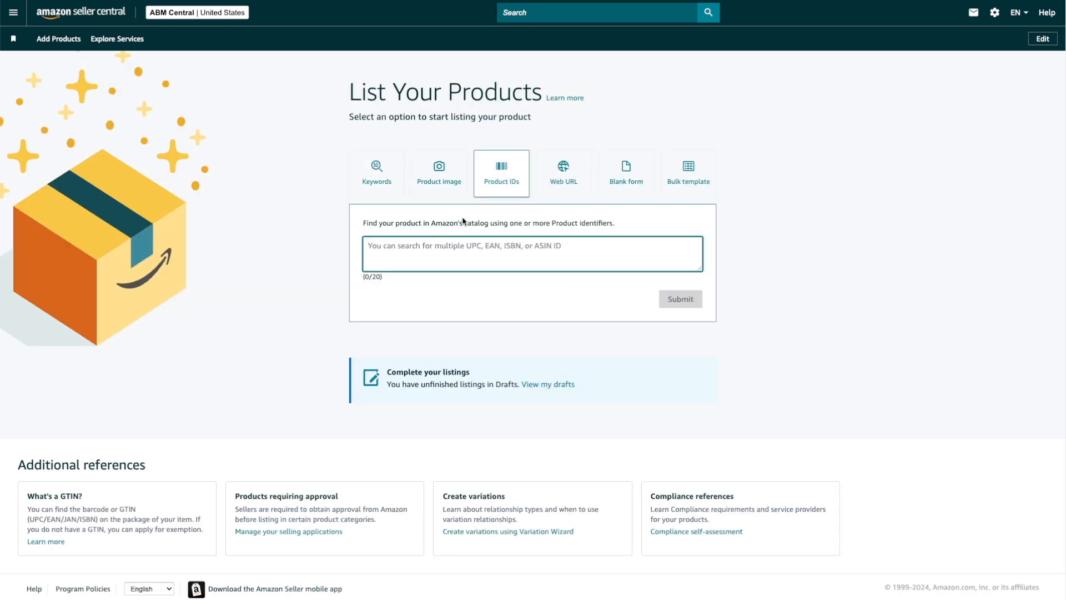
pyautogui.hotkey('ctrl', 'v')
pyautogui.click(664, 298)
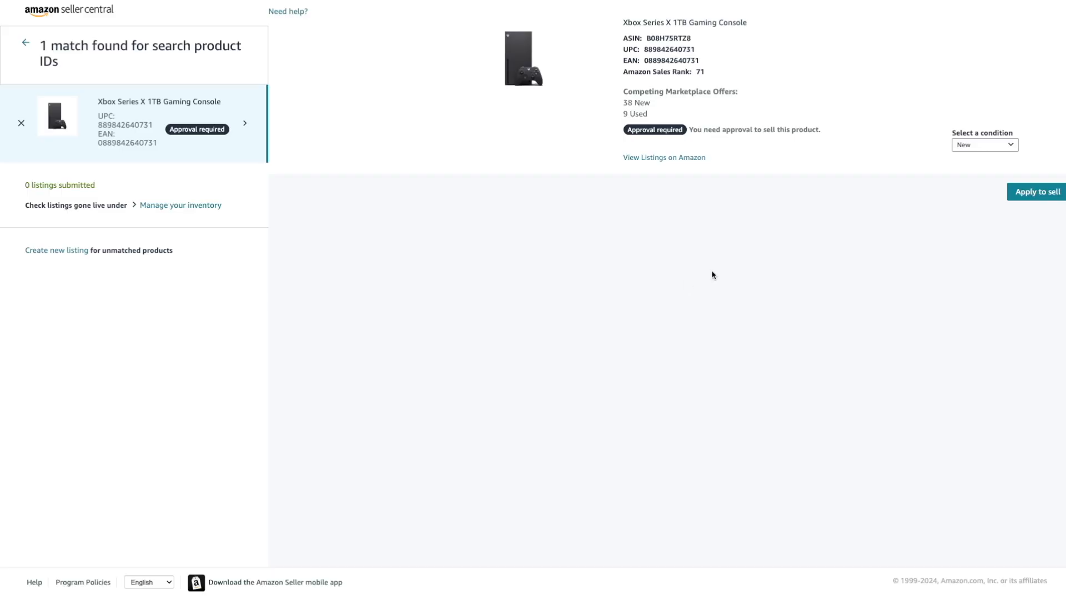
pyautogui.click(1026, 194)
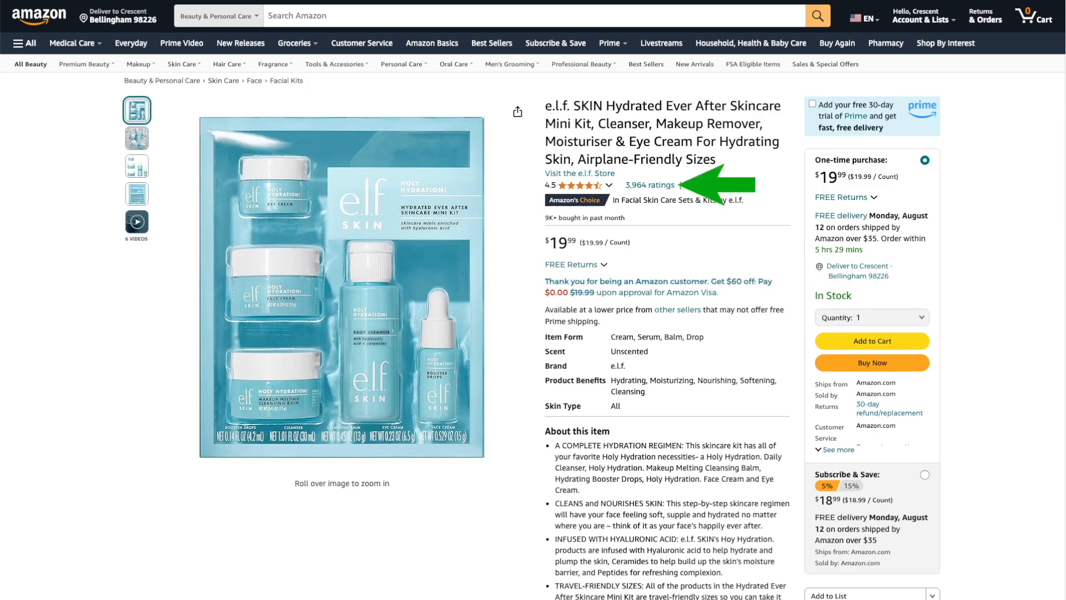
# Search the catalog for "e.l.f. skin hydrated ever after skincare mini kit" and show the selling limitations of the first result.
pyautogui.scroll(-8, 533, 300)
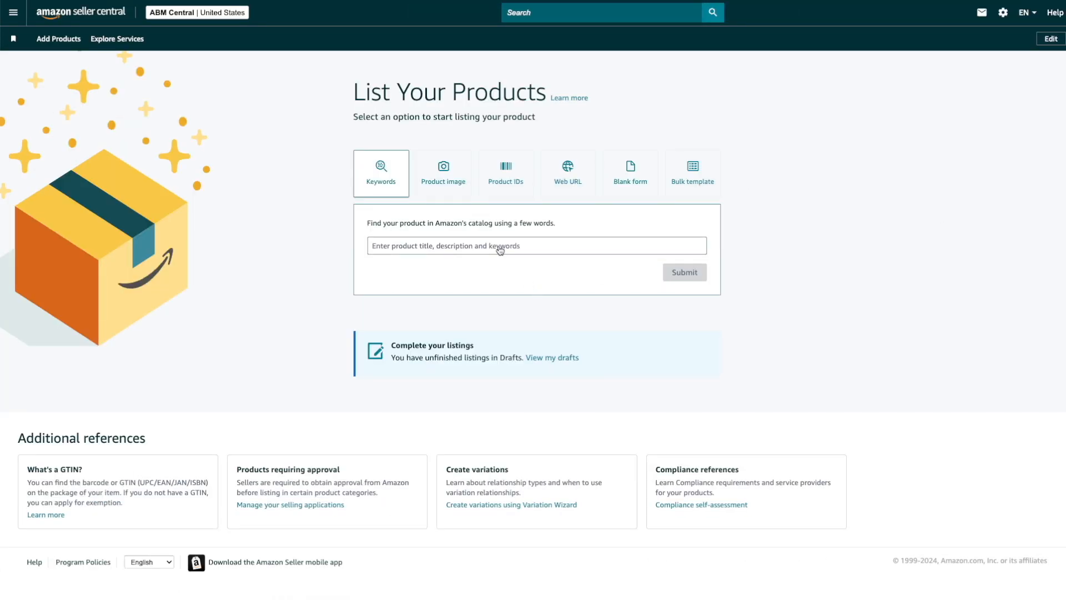
pyautogui.click(498, 247)
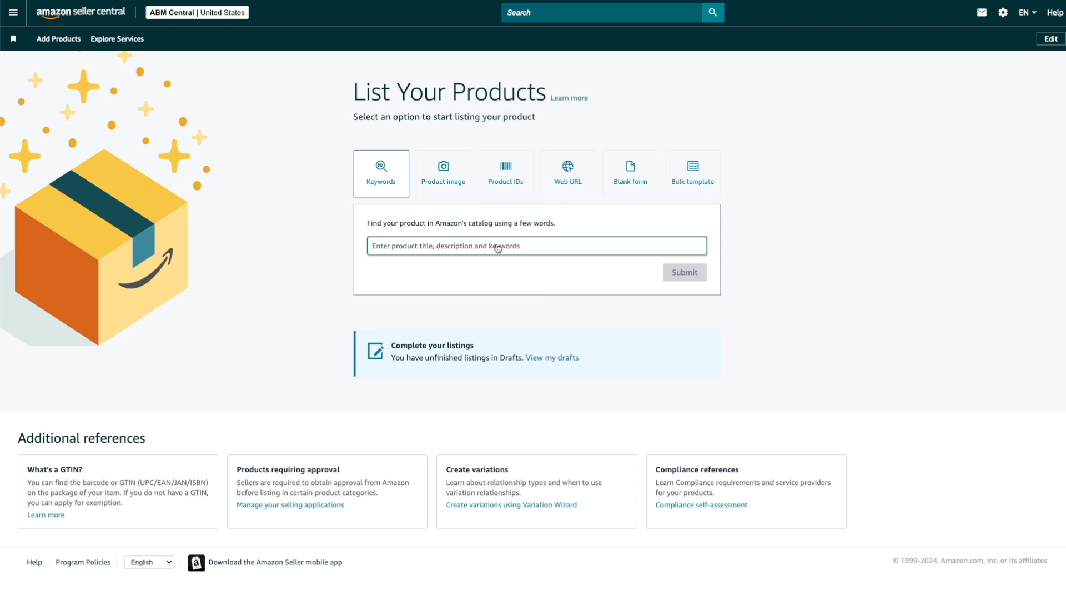
pyautogui.write('e.l.f. skin hydrated ever after skincare mini kit')
pyautogui.click(677, 271)
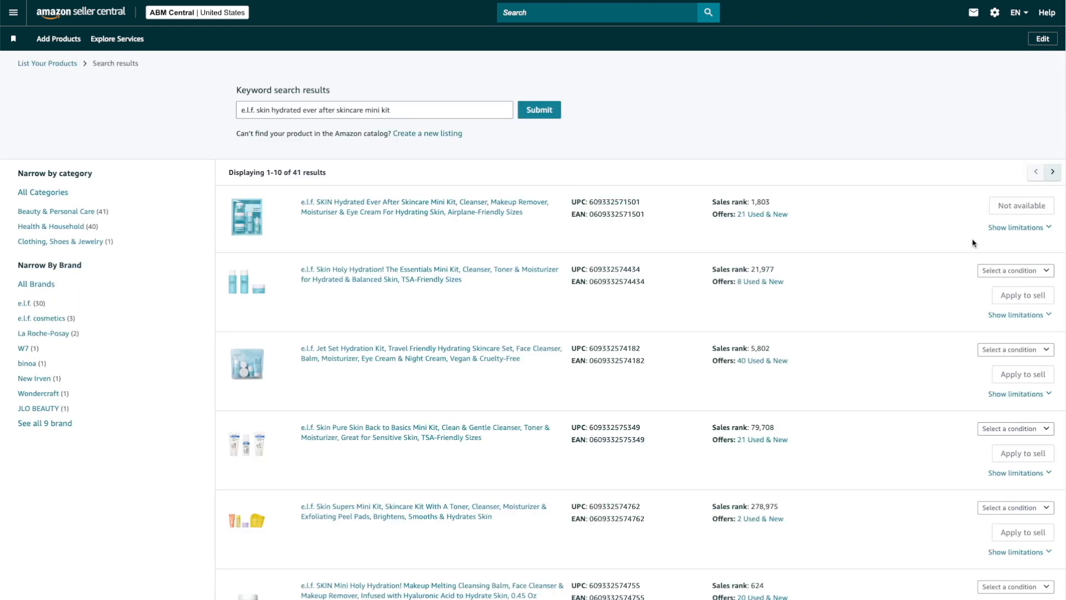
pyautogui.click(1047, 228)
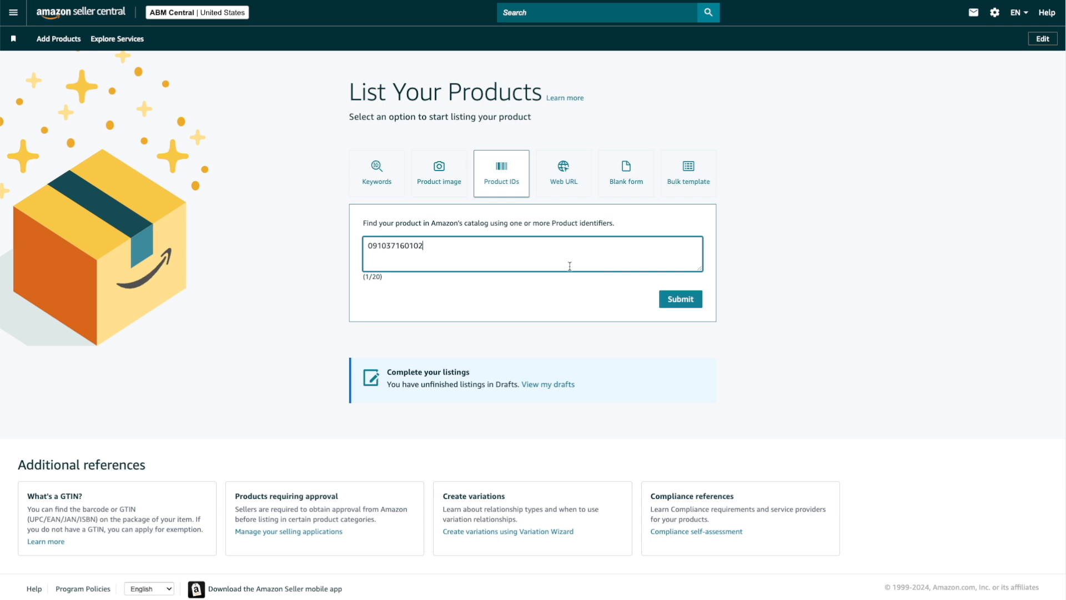
pyautogui.click(675, 298)
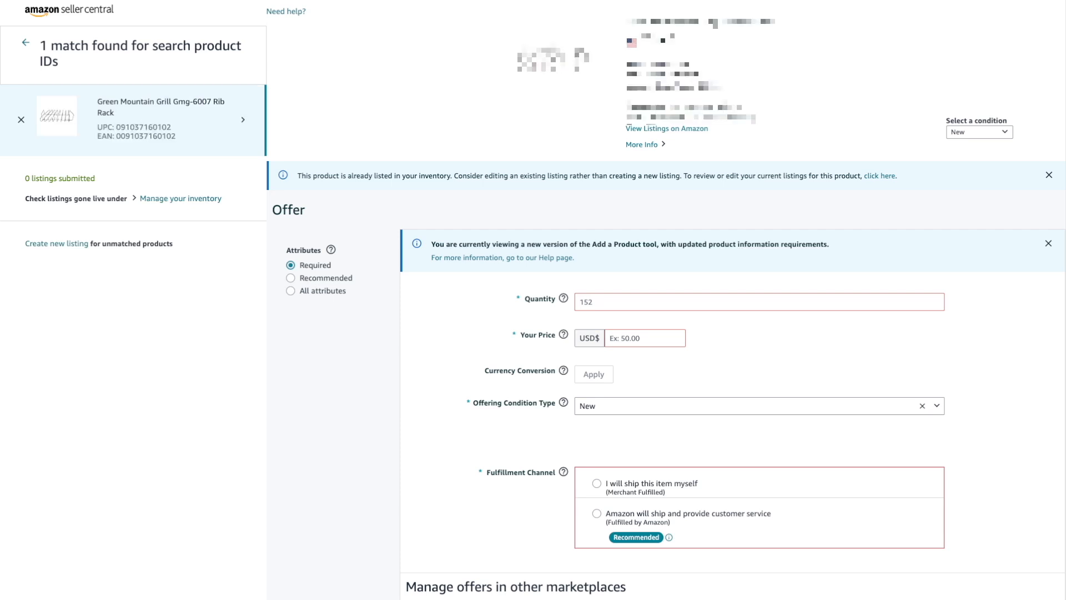
pyautogui.scroll(-4, 667, 300)
pyautogui.scroll(-2, 666, 300)
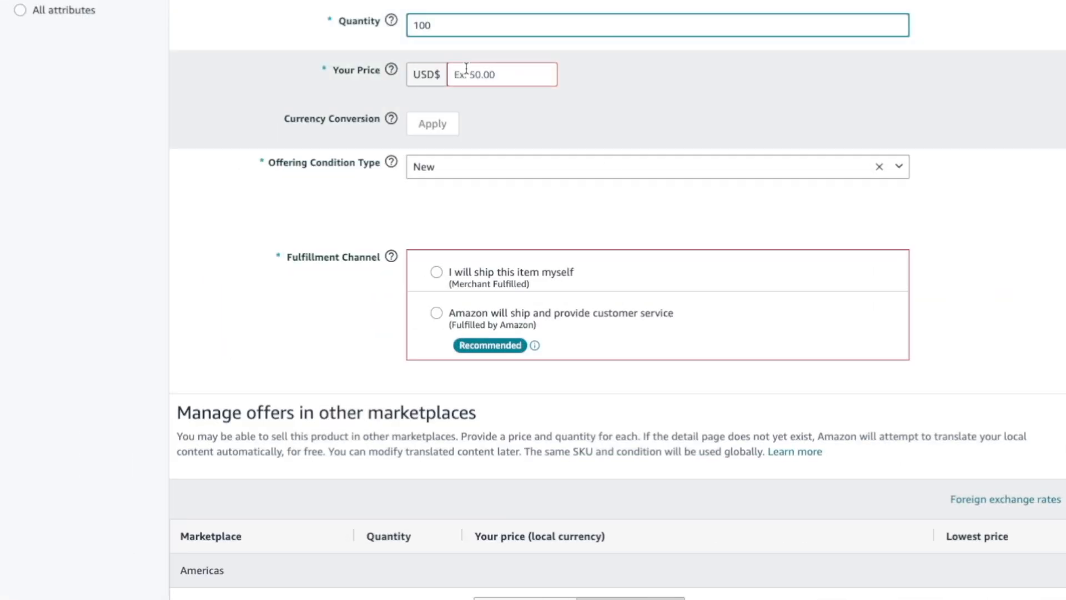
pyautogui.write('35.99')
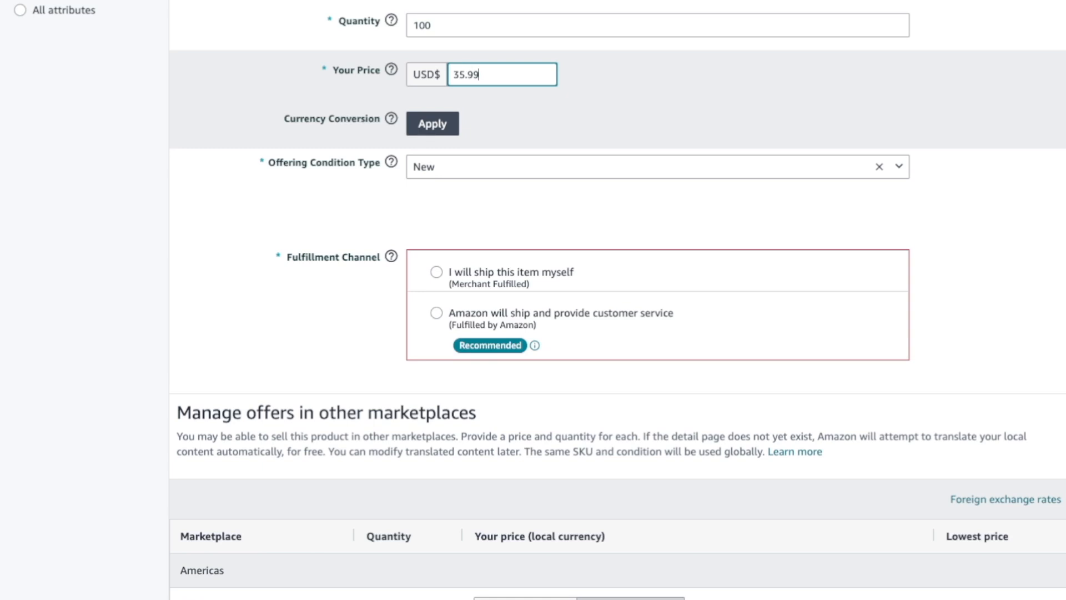
pyautogui.click(437, 312)
# Turn off the offers in the Canada and Brazil marketplaces and submit the listing.
pyautogui.scroll(-4, 437, 314)
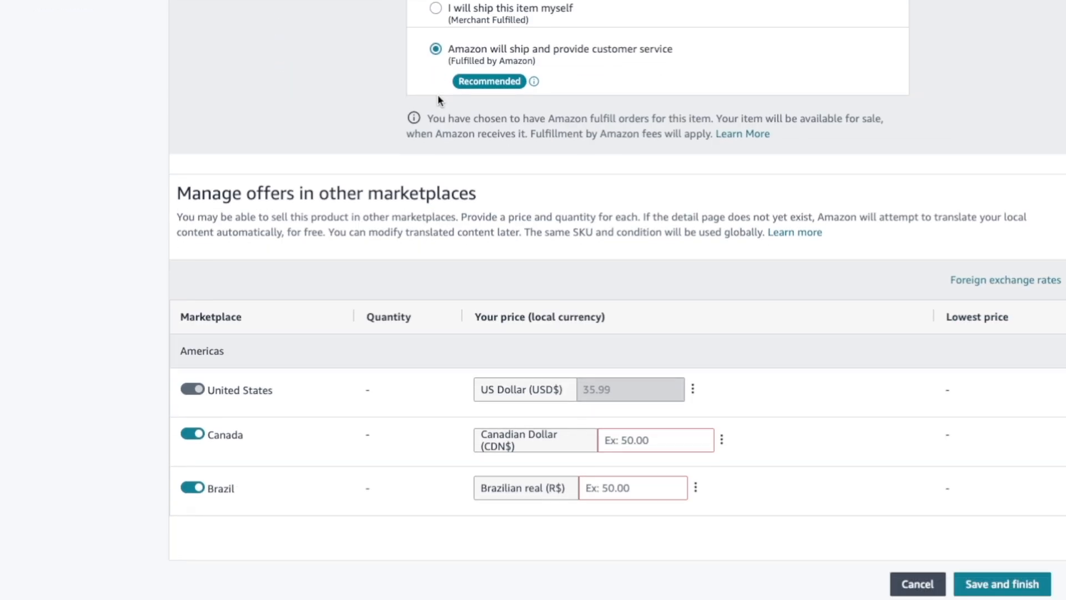
pyautogui.click(195, 433)
pyautogui.click(194, 488)
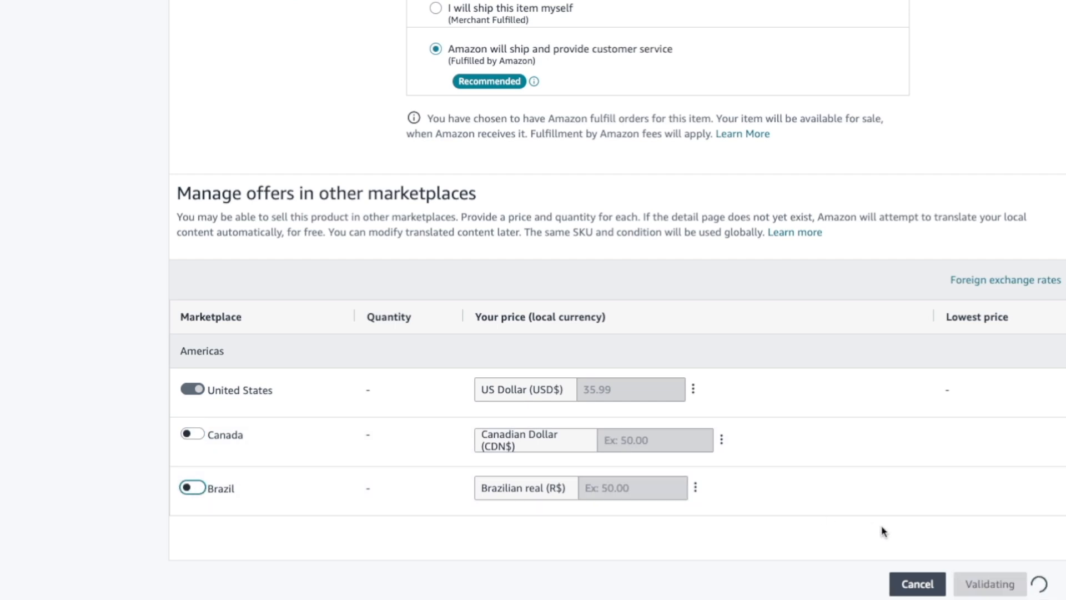